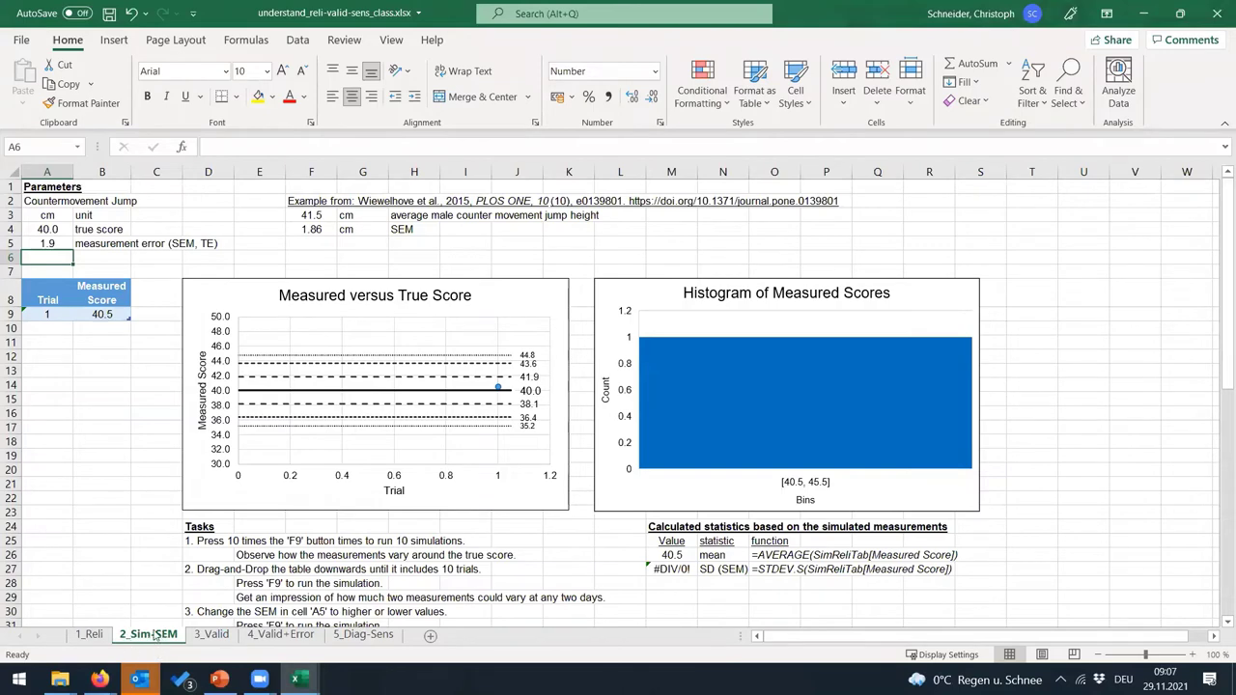
# Step: Review the six simulation tasks listed below the charts on the 2_Sim-SEM sheet
pyautogui.click(111, 490)
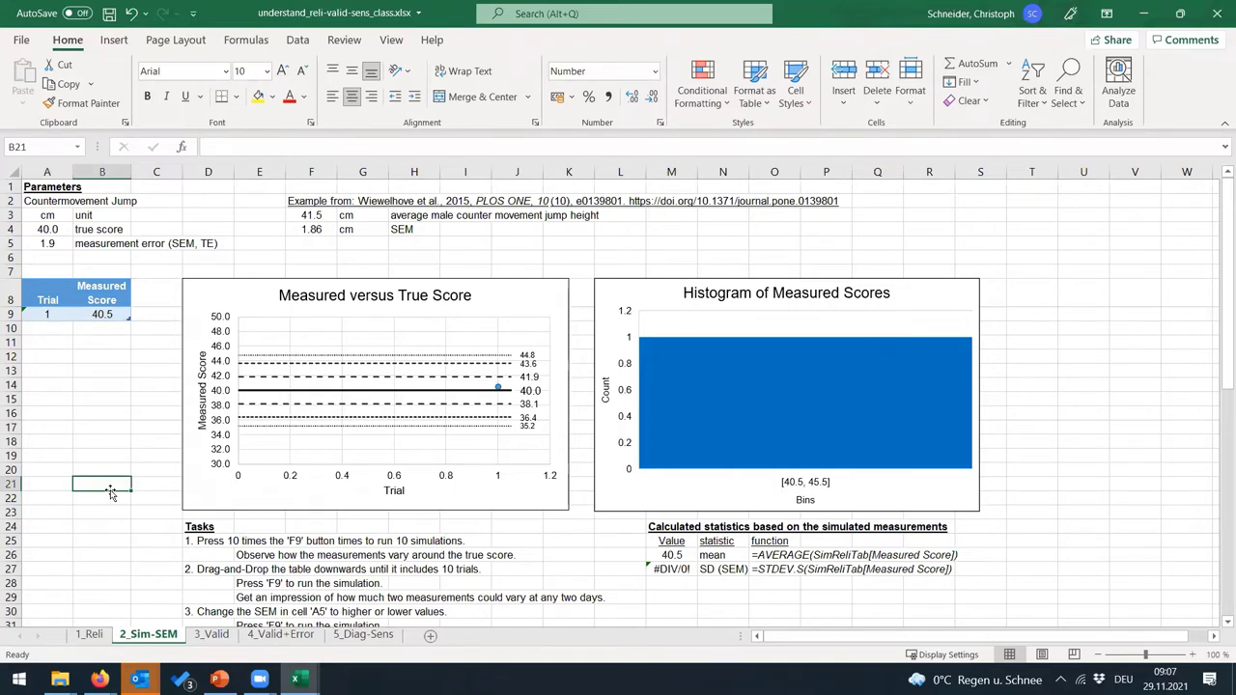
pyautogui.scroll(-3, 241, 422)
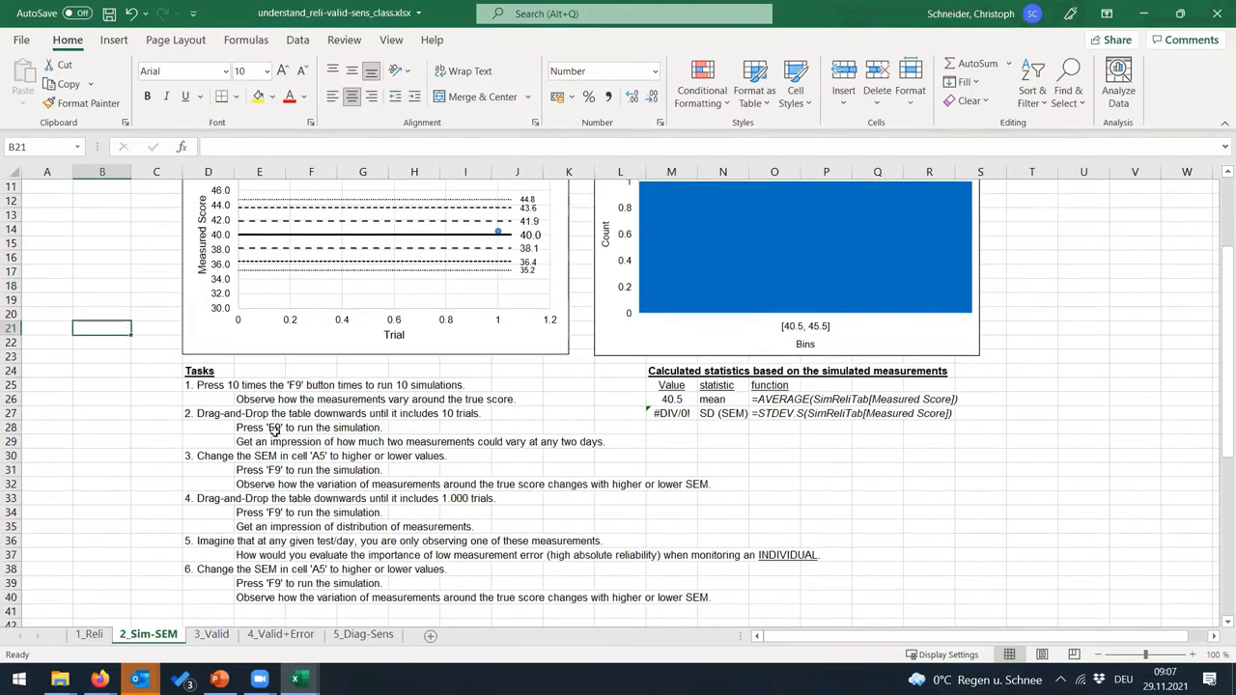
pyautogui.moveTo(193, 370); pyautogui.dragTo(526, 599)
pyautogui.click(276, 441)
pyautogui.click(203, 384)
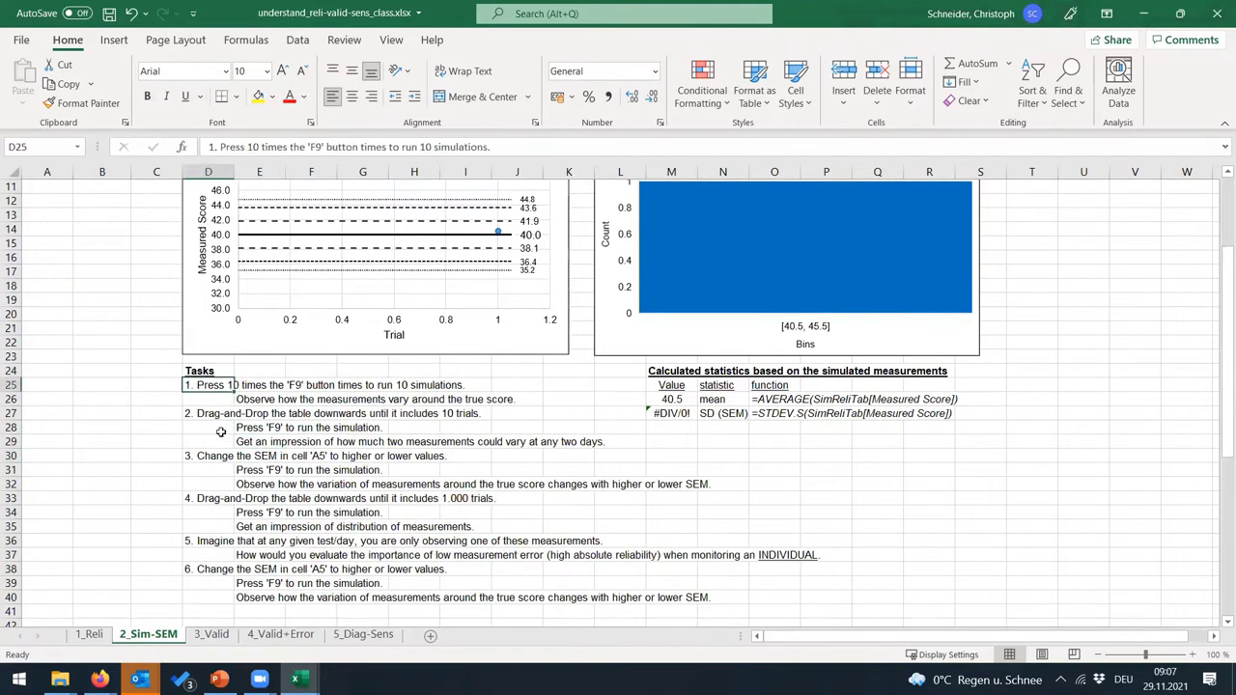
pyautogui.click(210, 568)
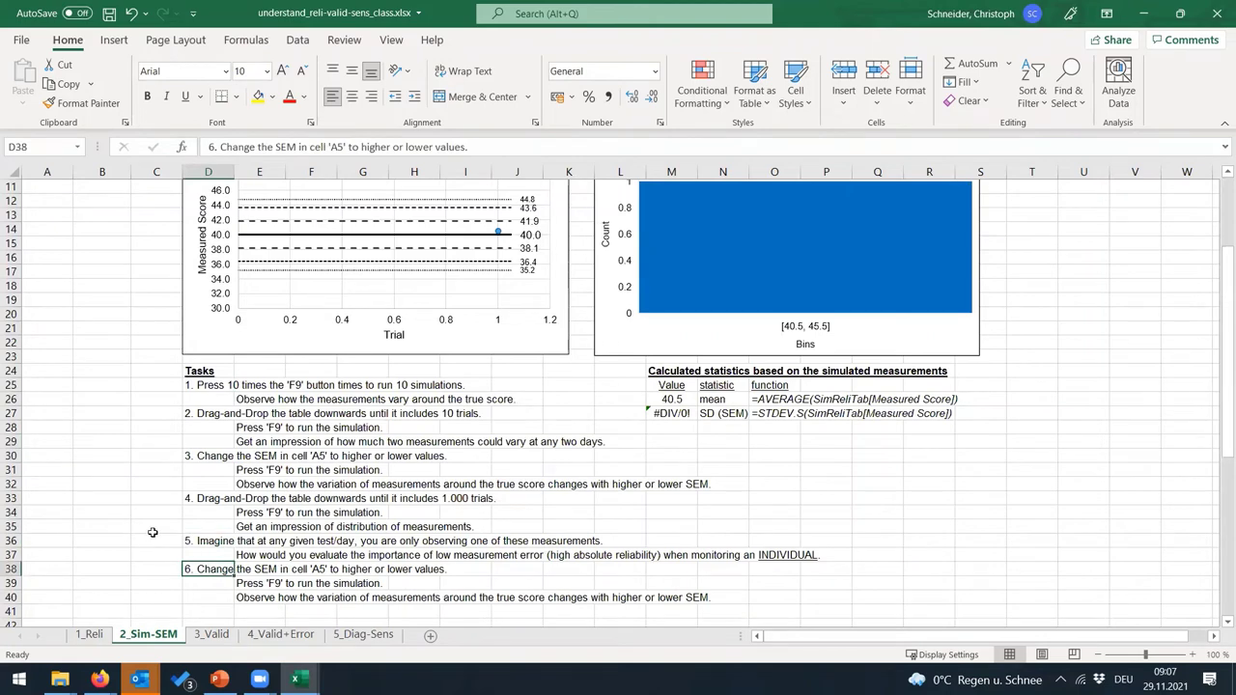
pyautogui.scroll(4, 145, 522)
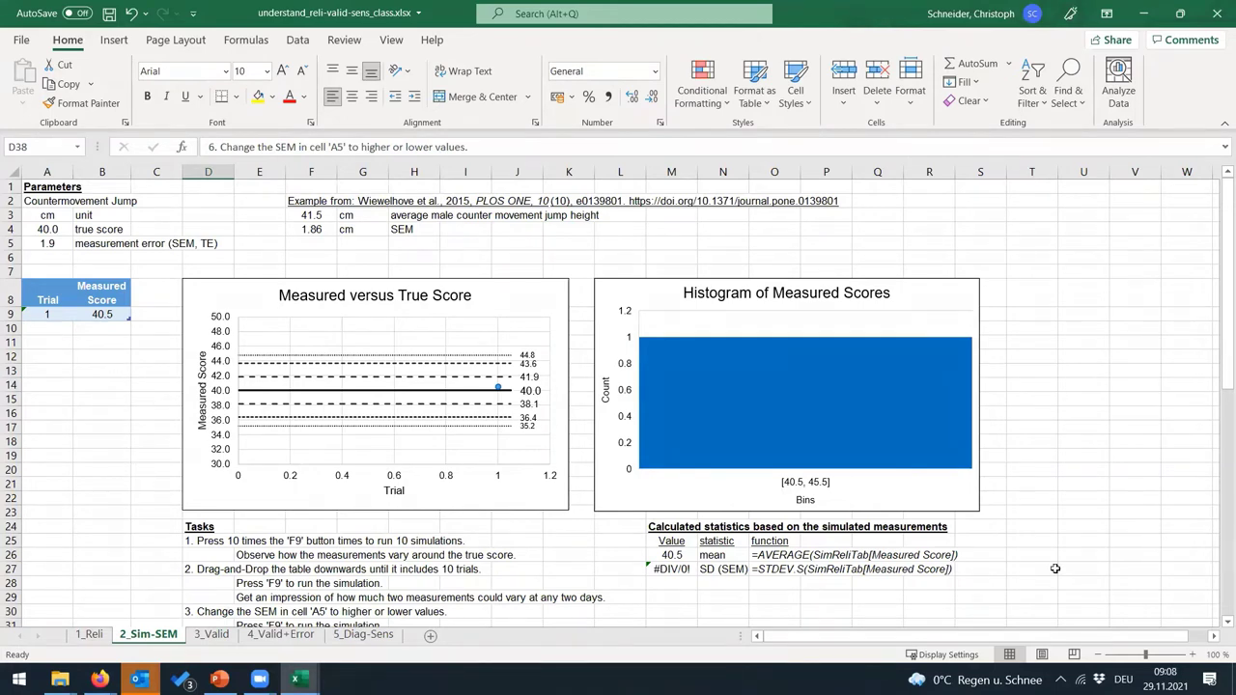
# Step: Examine the true score and measurement error parameters, the published example values and the single-trial table with its charts
pyautogui.keyDown('ctrl'); pyautogui.scroll(1, 547, 479); pyautogui.keyUp('ctrl')
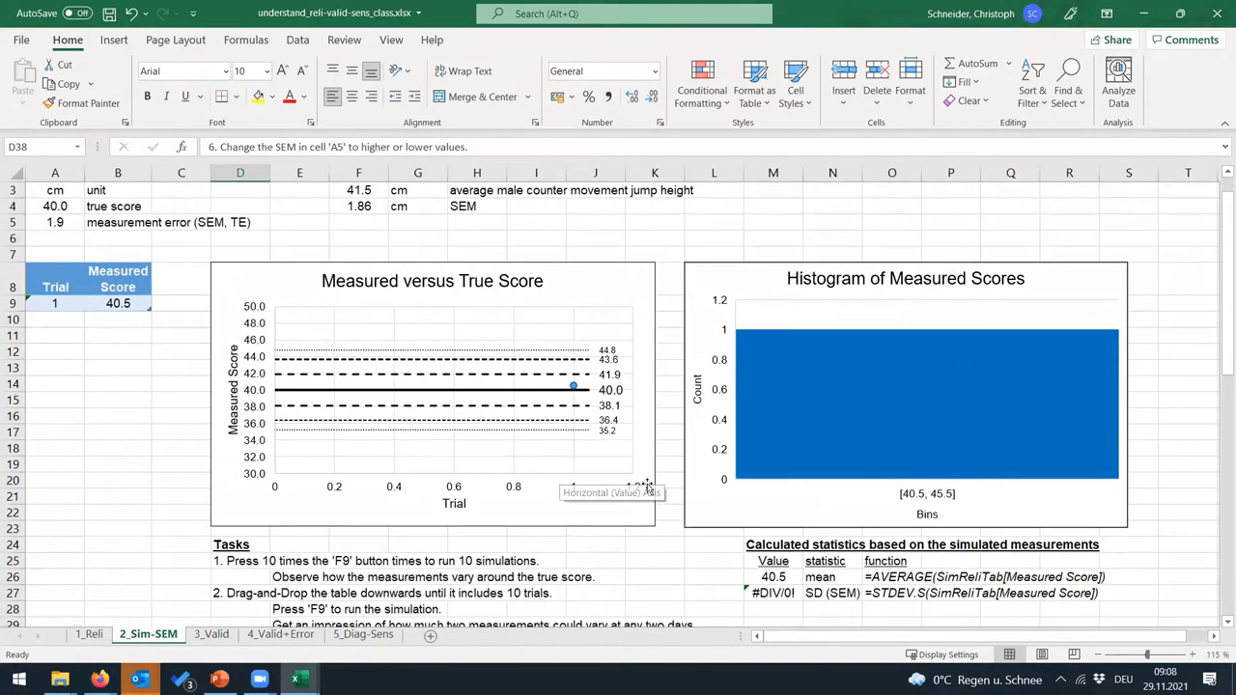
pyautogui.scroll(1, 248, 509)
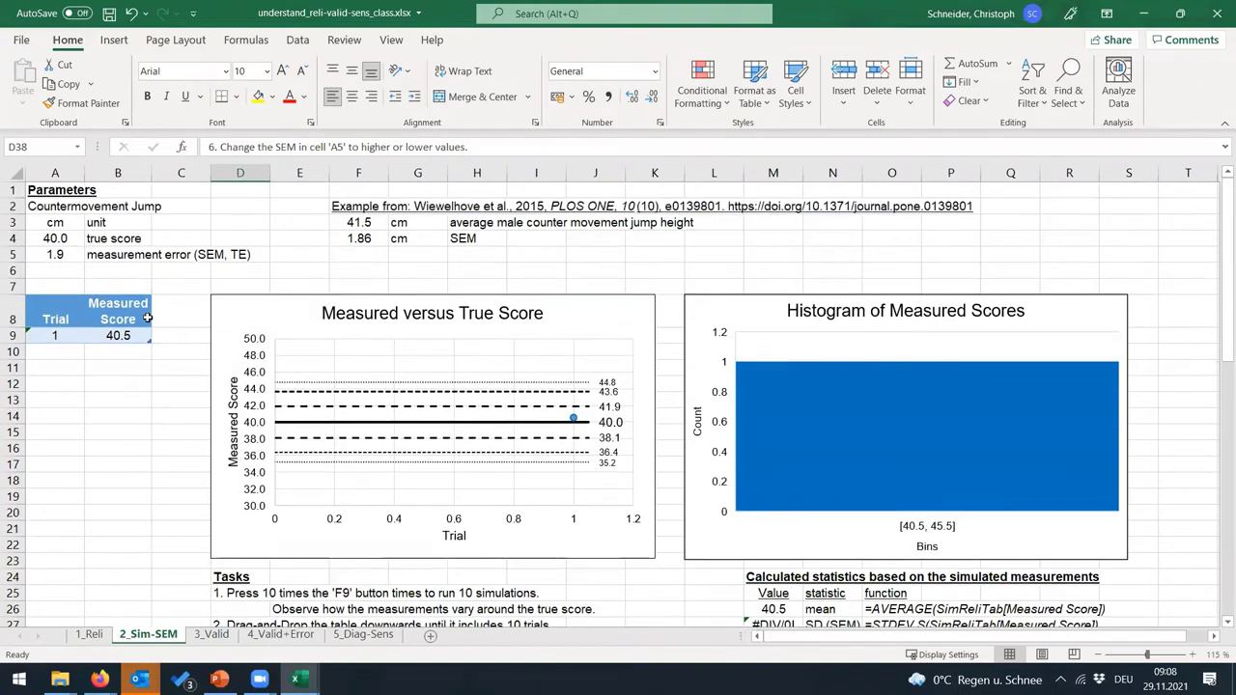
pyautogui.moveTo(58, 238); pyautogui.dragTo(116, 255)
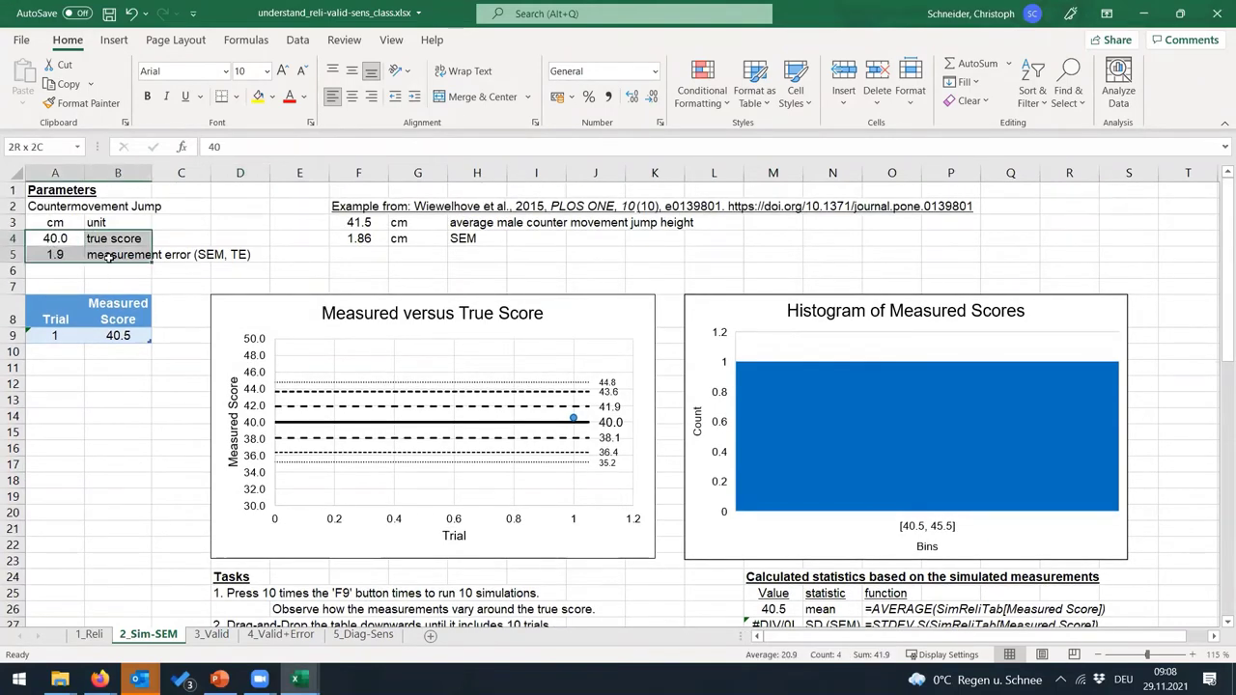
pyautogui.click(297, 259)
pyautogui.moveTo(82, 237); pyautogui.dragTo(110, 237)
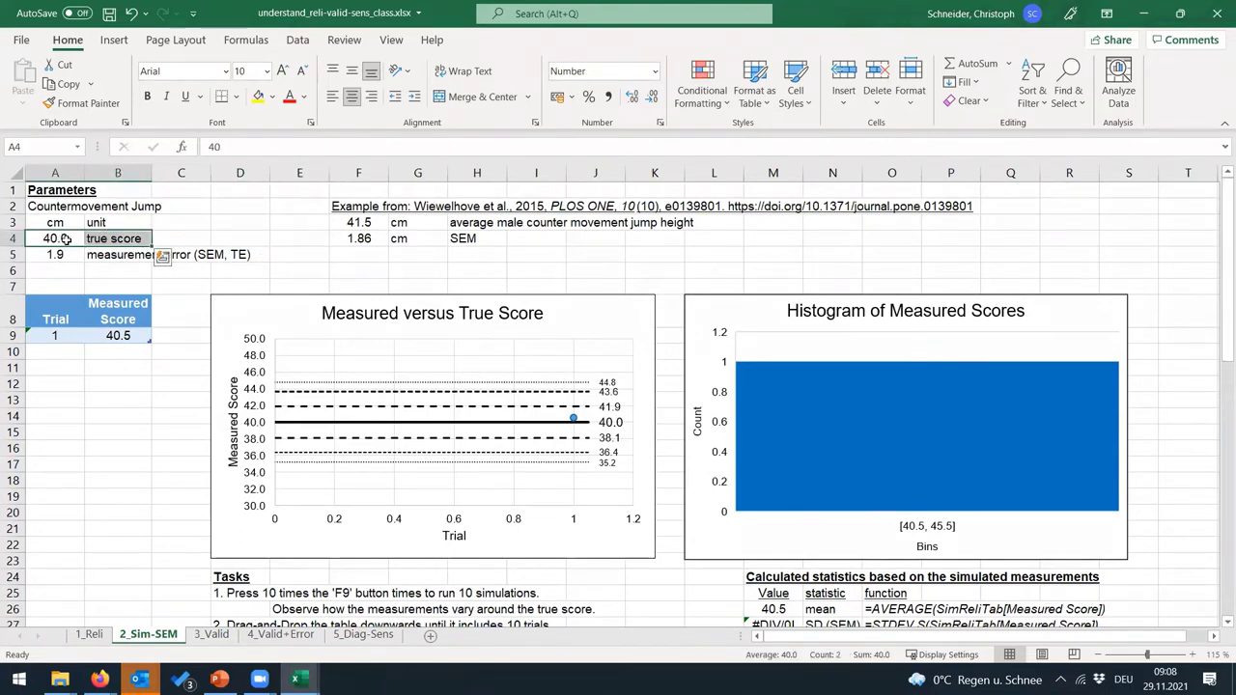
pyautogui.click(360, 222)
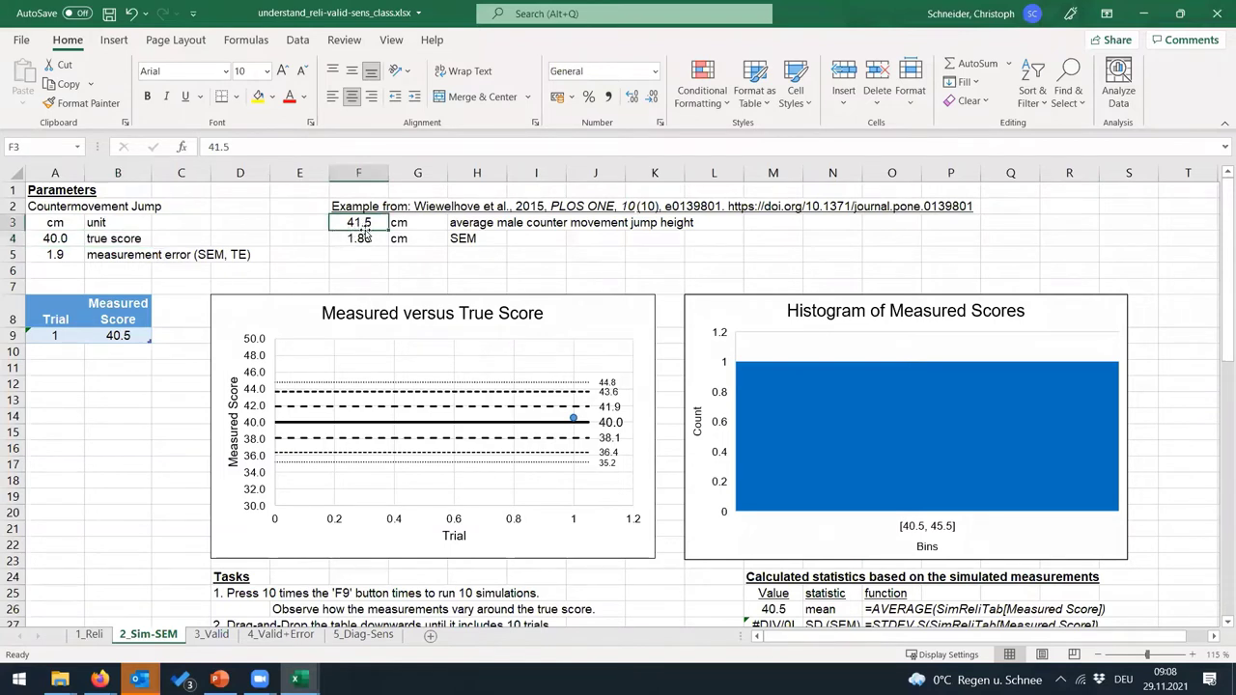
pyautogui.click(73, 238)
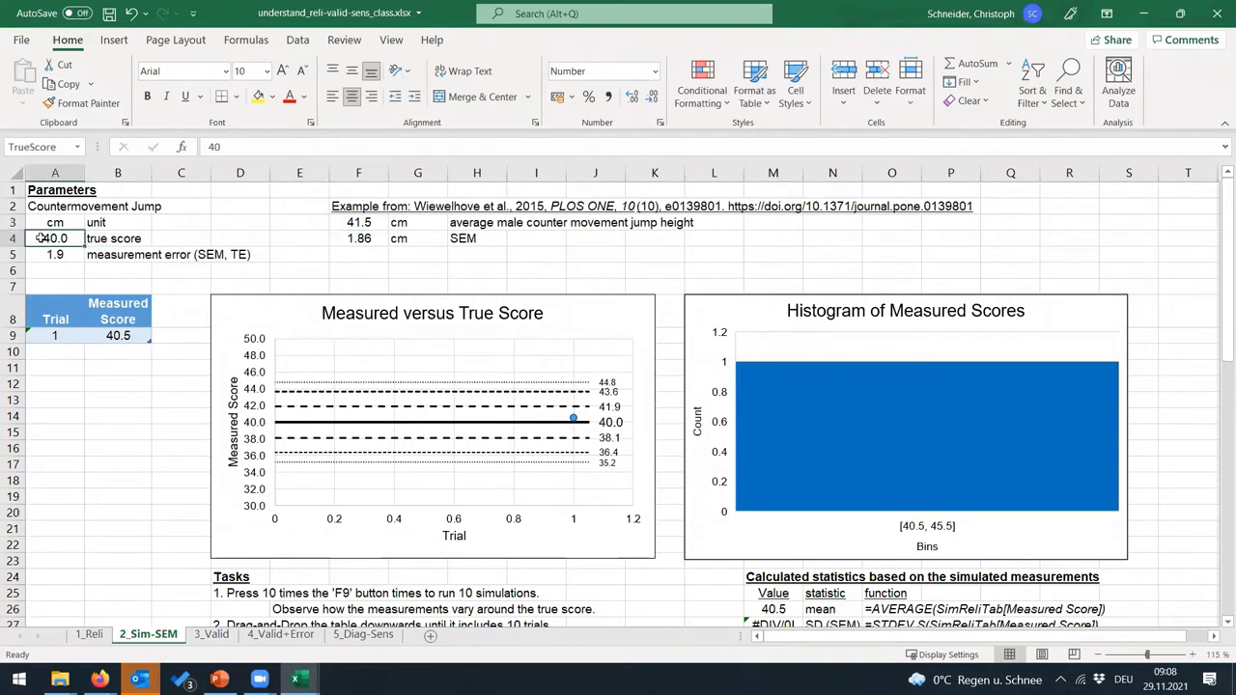
pyautogui.moveTo(102, 237); pyautogui.dragTo(60, 237)
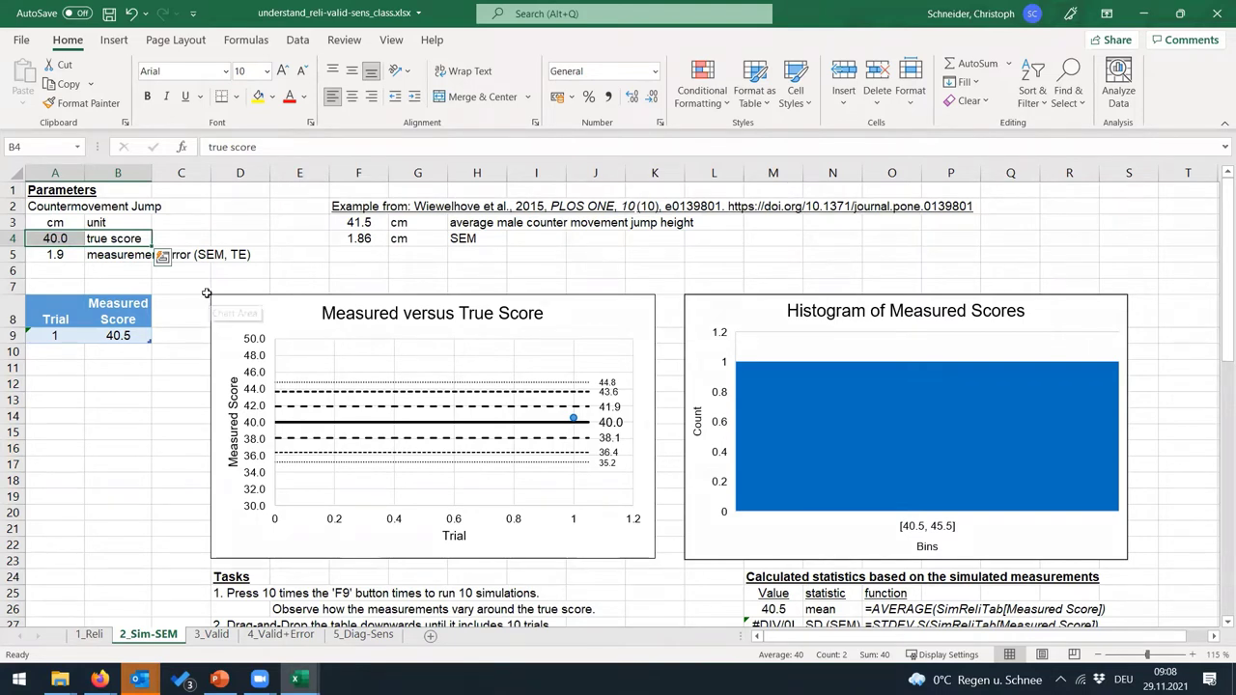
pyautogui.click(55, 254)
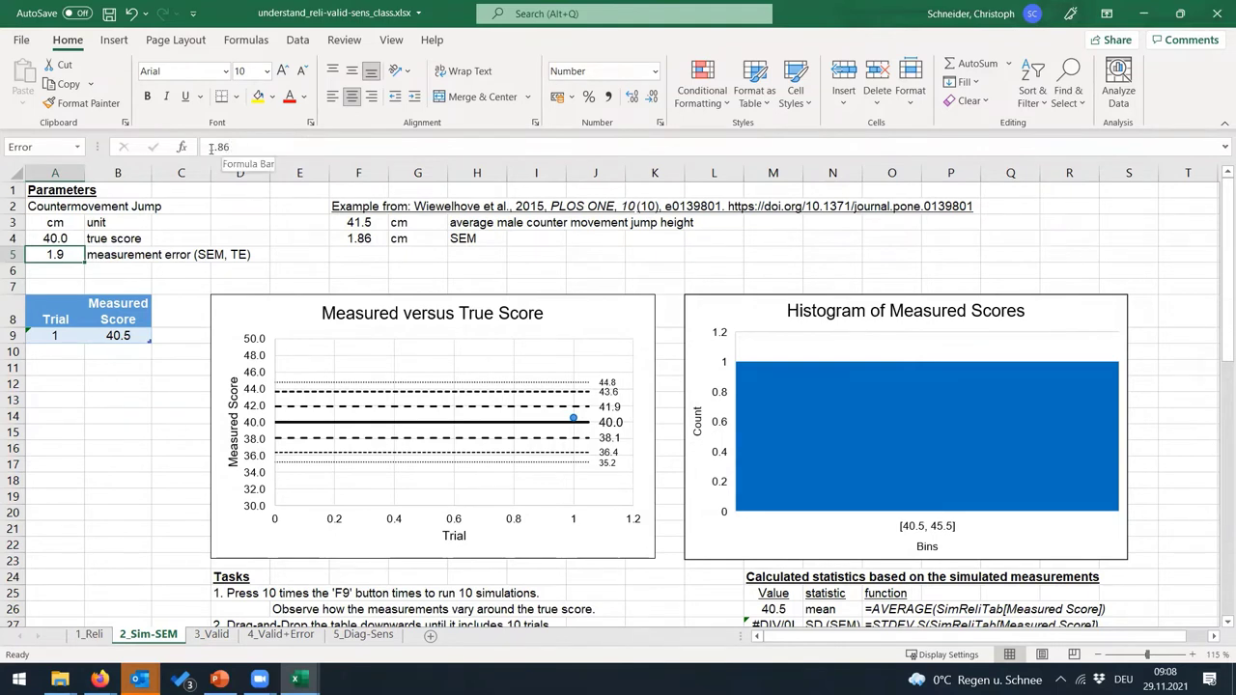
pyautogui.click(176, 266)
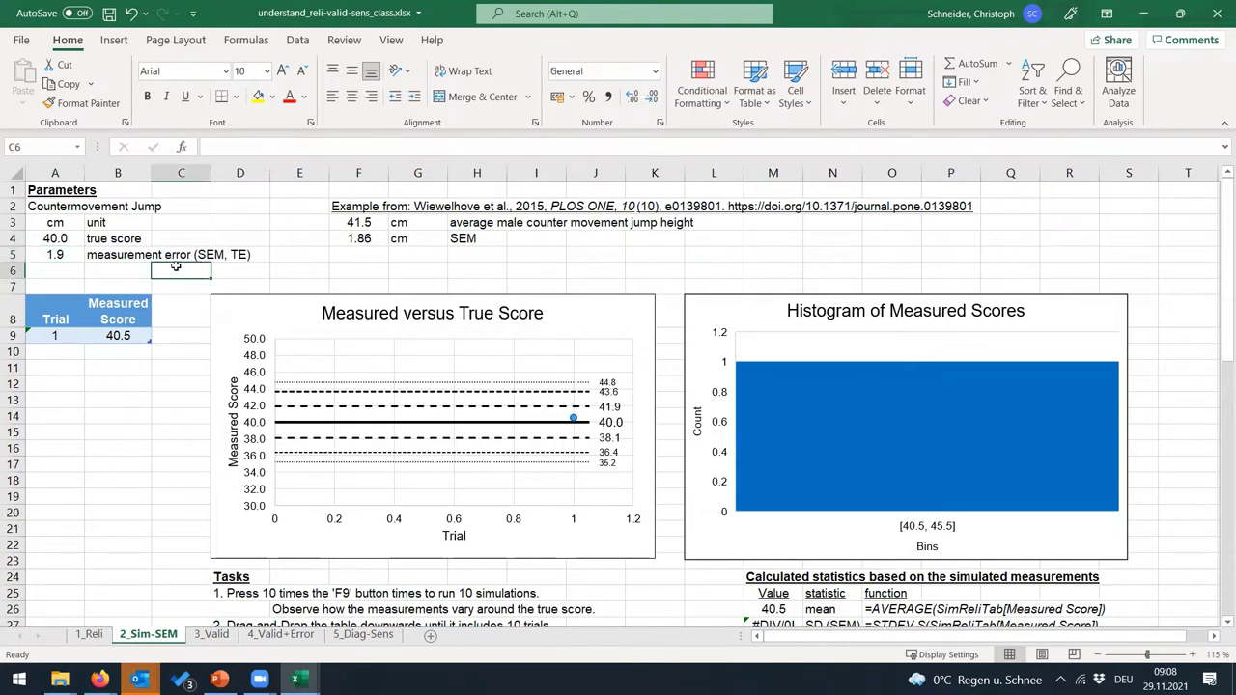
pyautogui.click(143, 365)
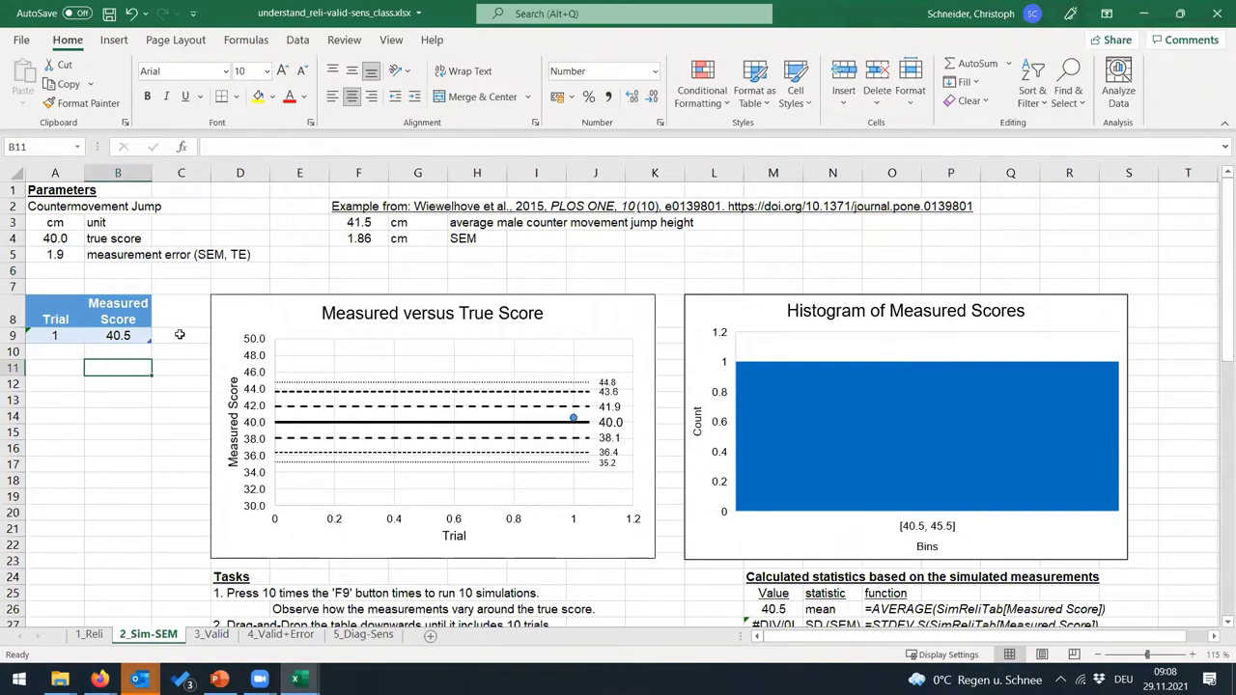
pyautogui.click(171, 332)
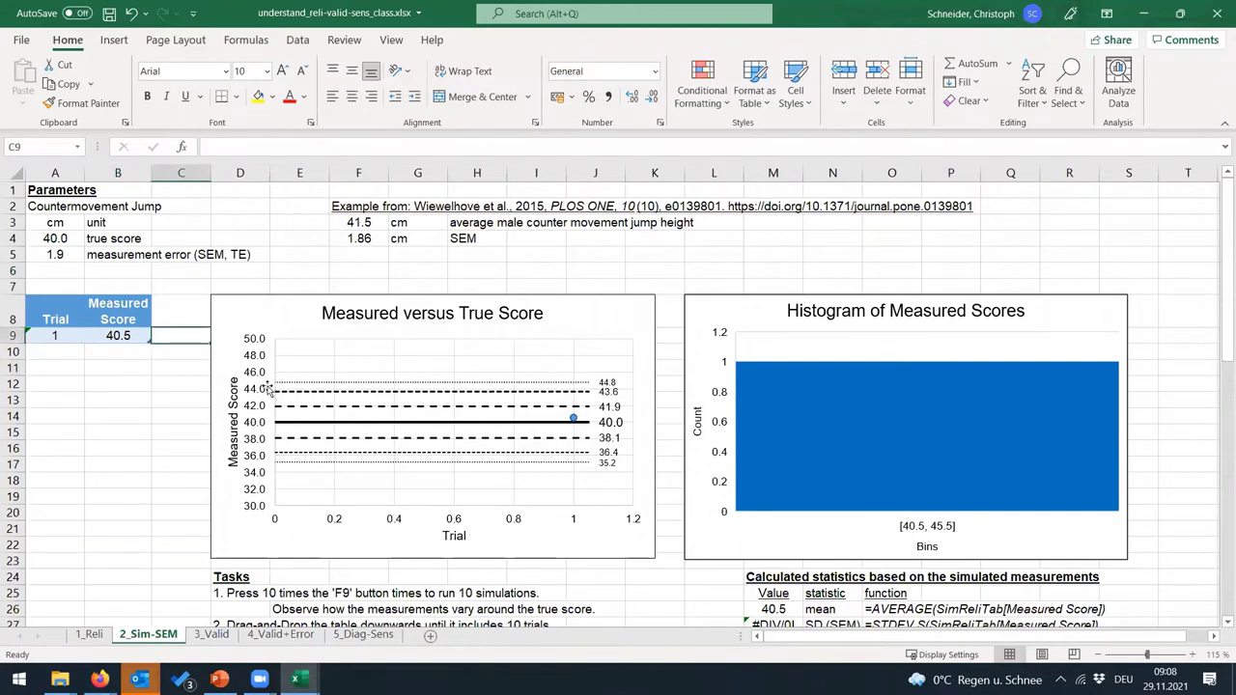
pyautogui.click(431, 568)
# Step: Recalculate the sheet repeatedly to simulate many single-trial measurements around the true score
pyautogui.click(193, 418)
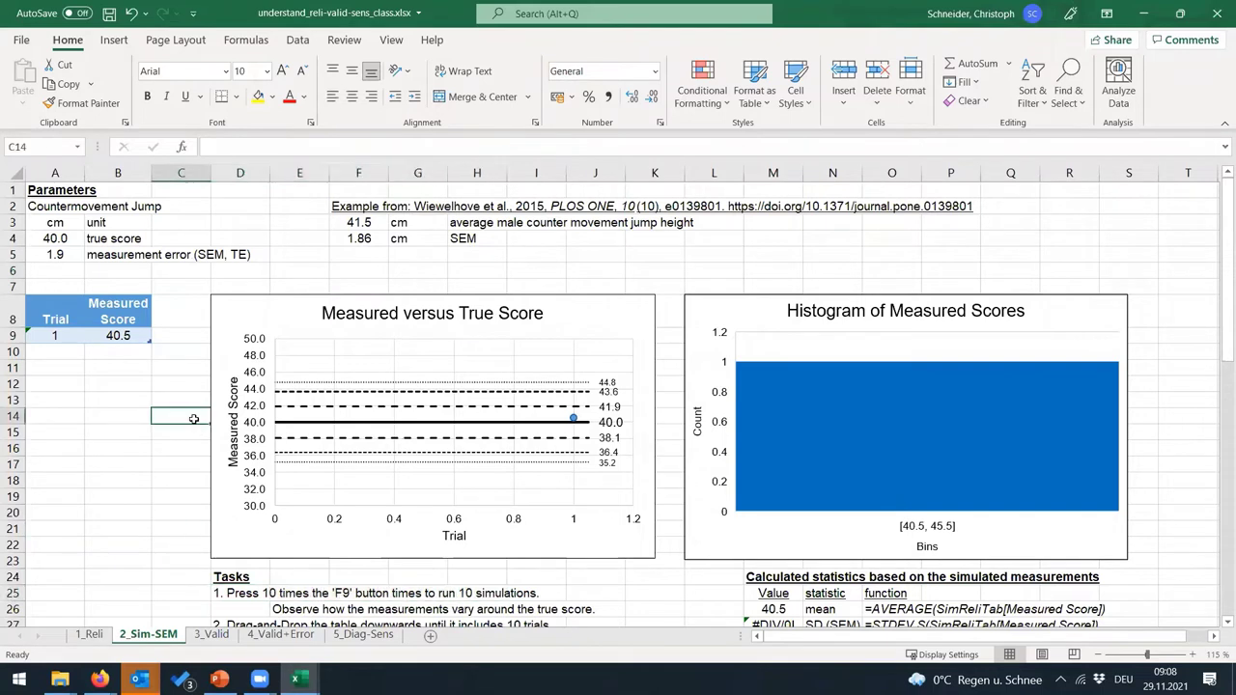
pyautogui.press('F9')
pyautogui.press('F9')
pyautogui.press('F9')
pyautogui.press('F9')
pyautogui.press('F9')
pyautogui.press('F9')
pyautogui.press('F9')
pyautogui.press('F9')
pyautogui.press('F9')
pyautogui.press('F9')
pyautogui.press('F9')
pyautogui.press('F9')
pyautogui.press('F9')
pyautogui.press('F9')
pyautogui.press('F9')
pyautogui.press('F9')
pyautogui.press('F9')
pyautogui.press('F9')
pyautogui.press('F9')
pyautogui.press('F9')
pyautogui.press('F9')
pyautogui.press('F9')
pyautogui.press('F9')
pyautogui.press('F9')
pyautogui.press('F9')
pyautogui.press('F9')
pyautogui.press('F9')
pyautogui.press('F9')
pyautogui.press('F9')
pyautogui.press('F9')
pyautogui.press('F9')
pyautogui.press('F9')
pyautogui.press('F9')
pyautogui.press('F9')
pyautogui.press('F9')
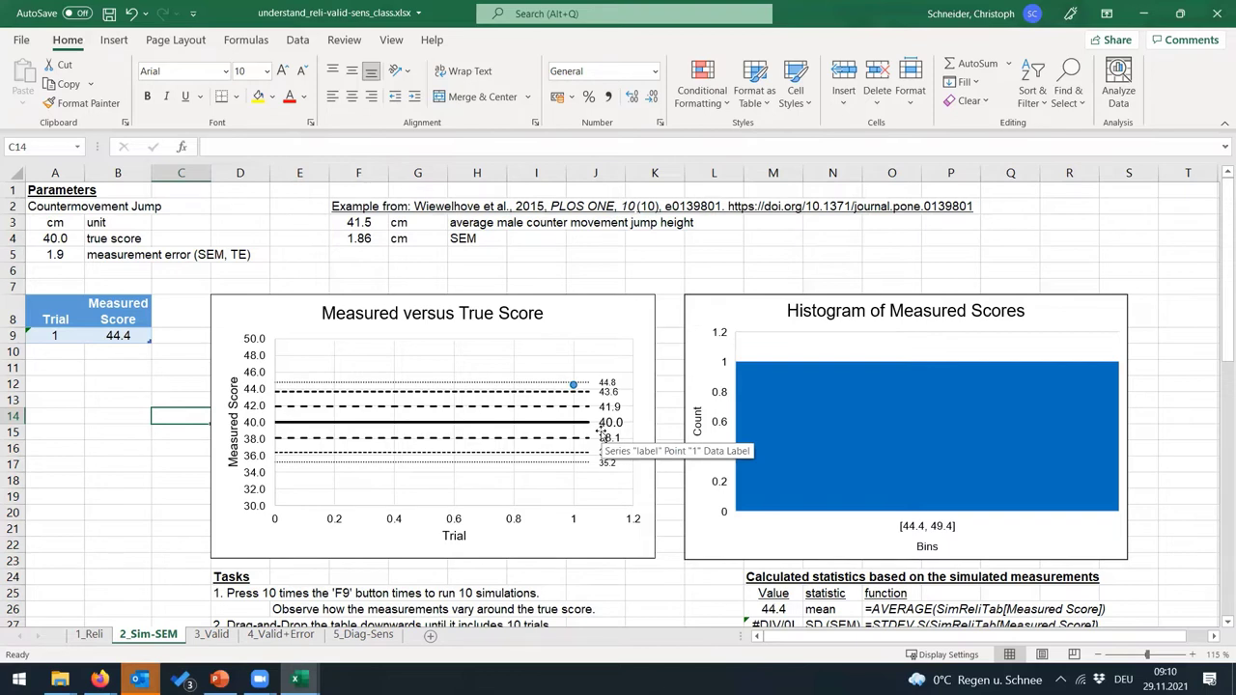
pyautogui.press('F9')
pyautogui.press('F9')
pyautogui.press('F9')
pyautogui.press('F9')
pyautogui.press('F9')
pyautogui.press('F9')
pyautogui.press('F9')
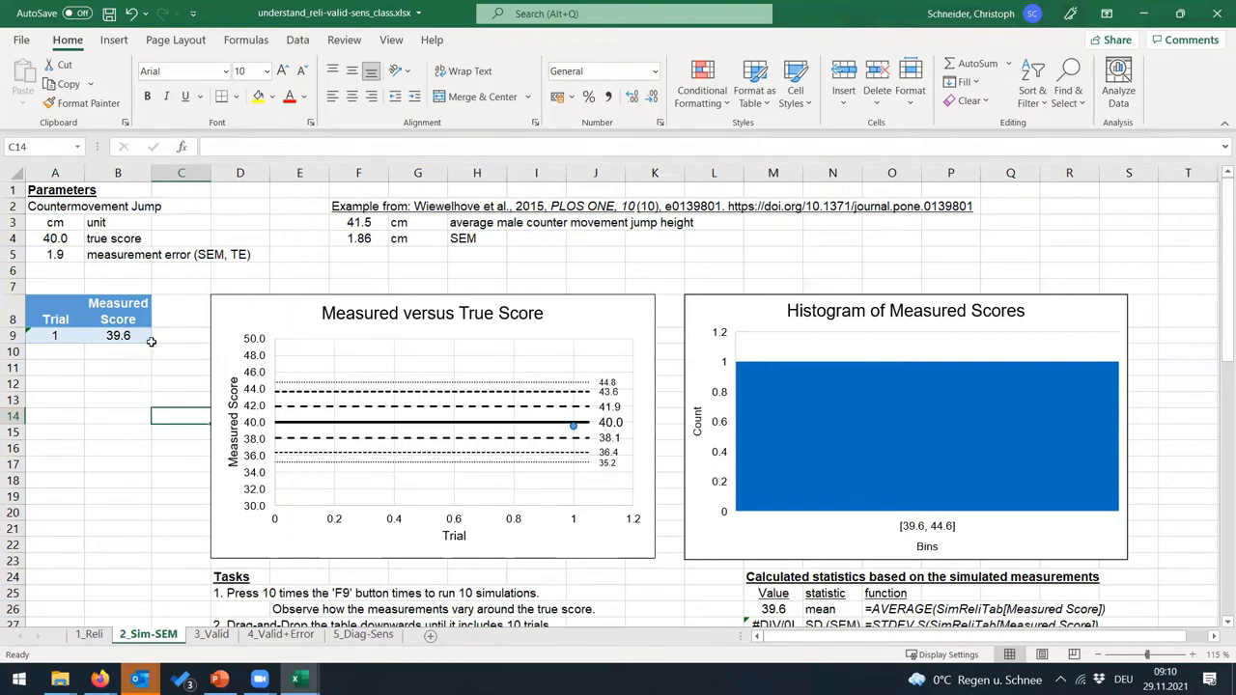
# Step: Extend the Trial and Measured Score table downwards to row 21 so it holds 13 trials
pyautogui.moveTo(148, 340); pyautogui.dragTo(149, 531)
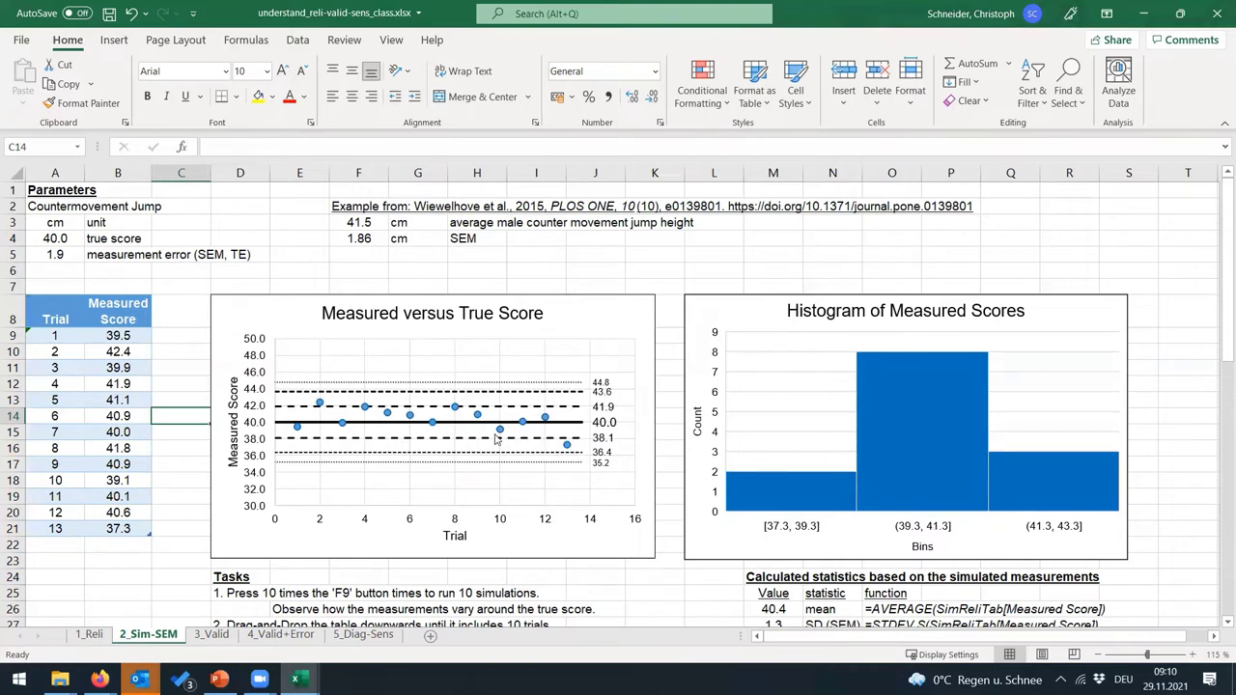
pyautogui.moveTo(503, 434)
pyautogui.moveTo(571, 441)
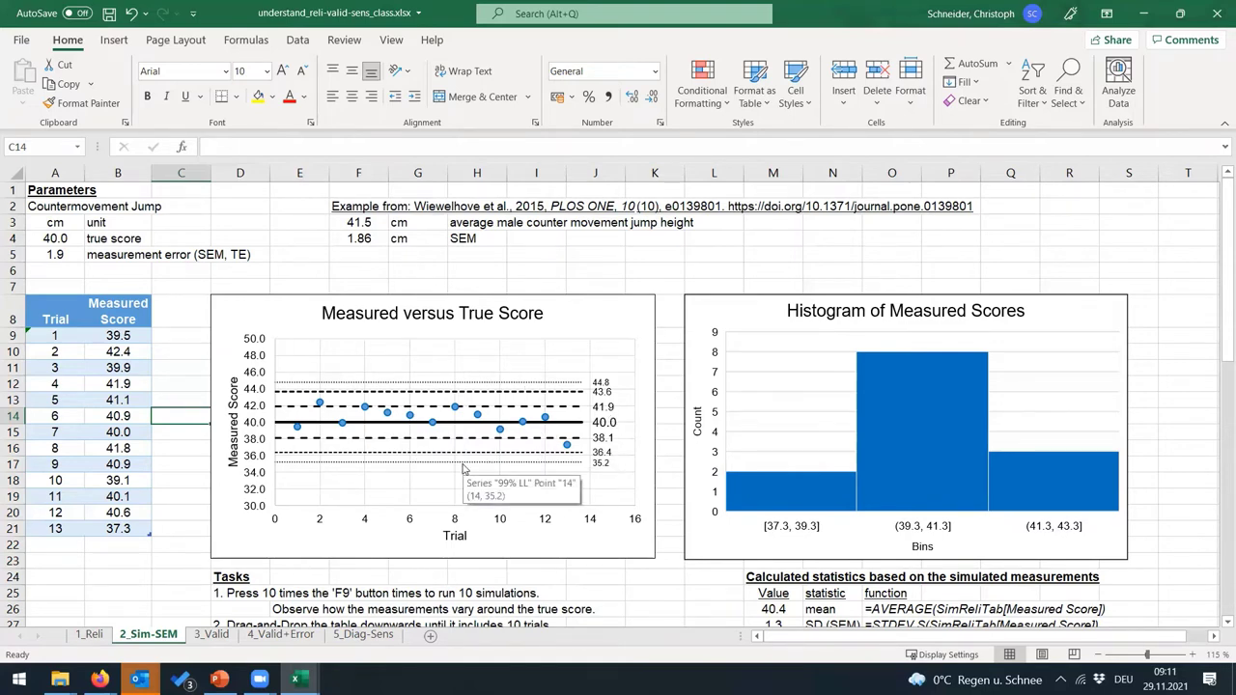
# Step: Rerun the 13-trial simulation repeatedly to compare how the measured scores scatter around the true score
pyautogui.press('F9')
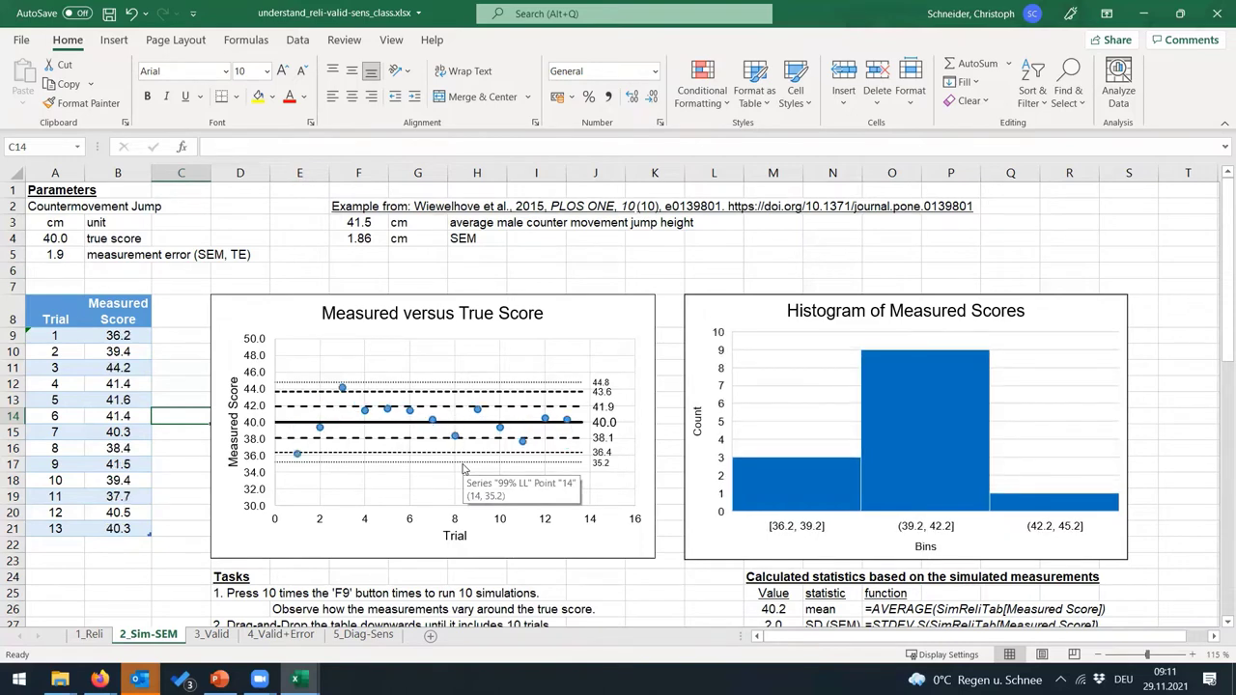
pyautogui.press('F9')
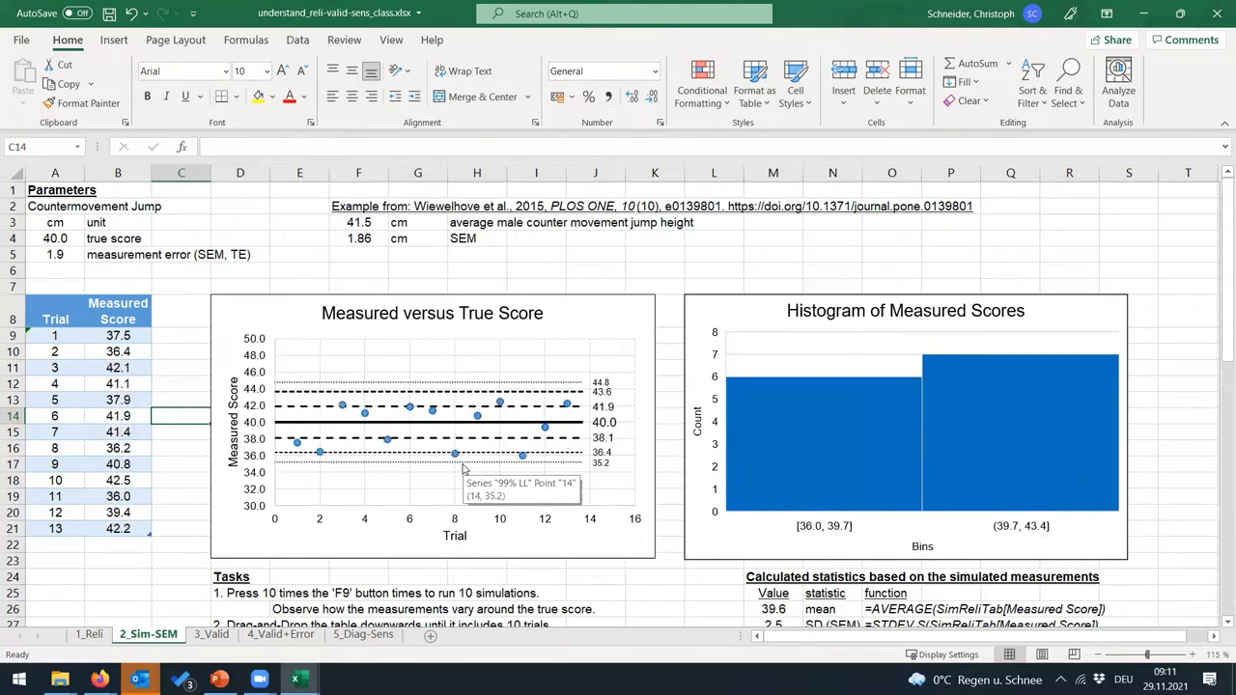
pyautogui.press('F9')
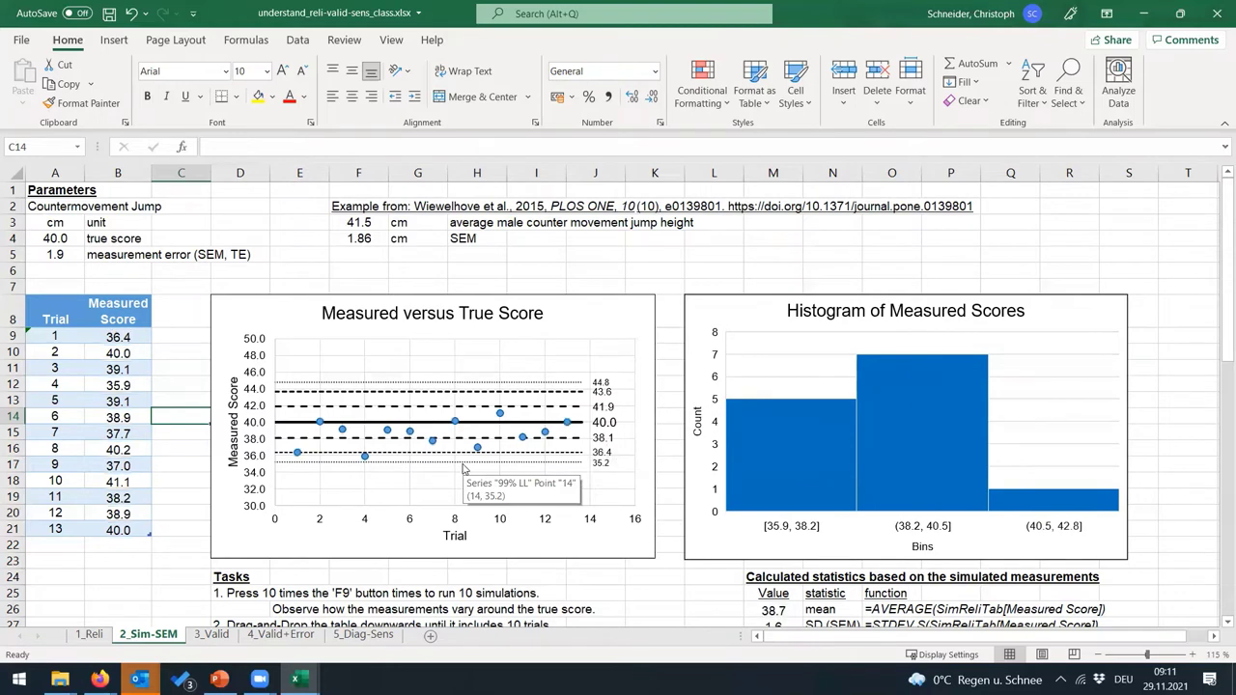
pyautogui.press('F9')
pyautogui.press('F9')
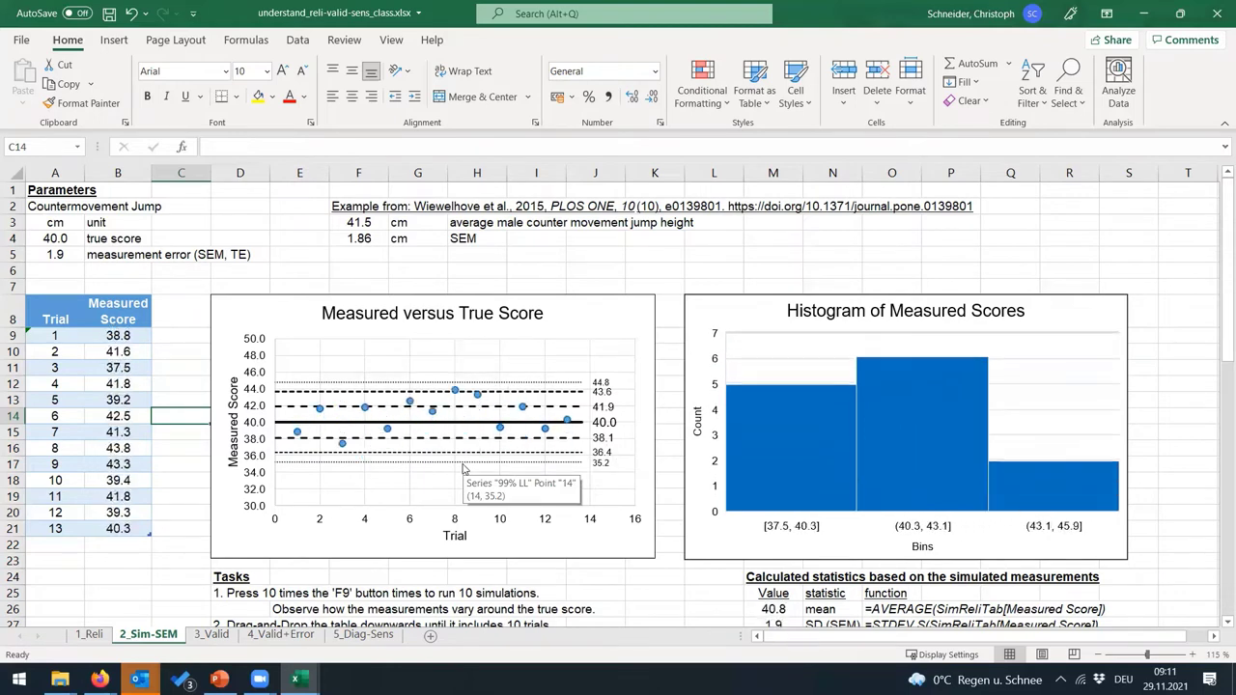
pyautogui.press('F9')
pyautogui.press('F9')
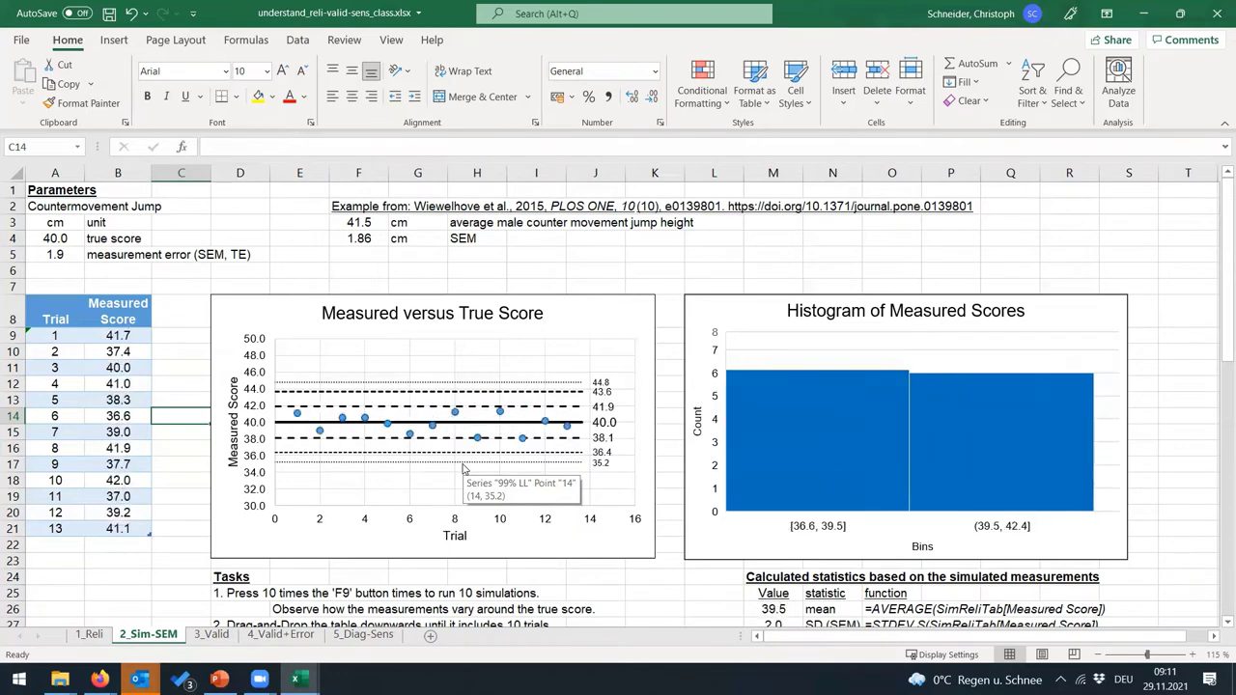
pyautogui.press('F9')
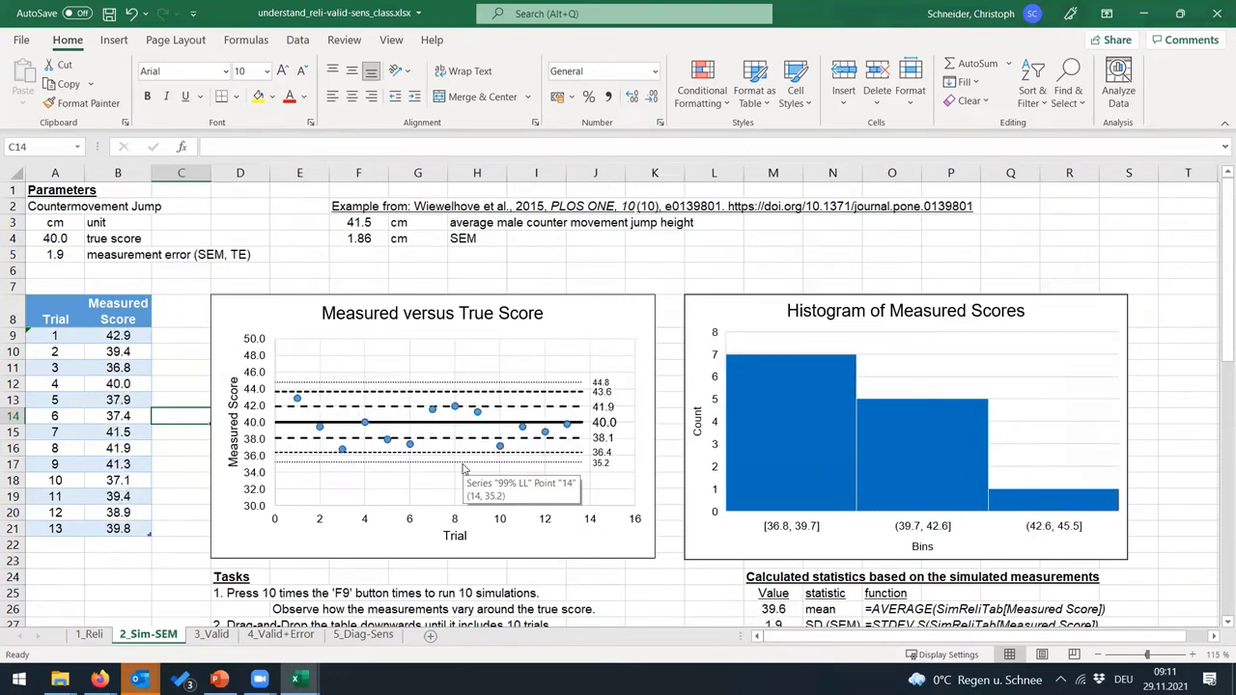
pyautogui.press('F9')
pyautogui.press('F9')
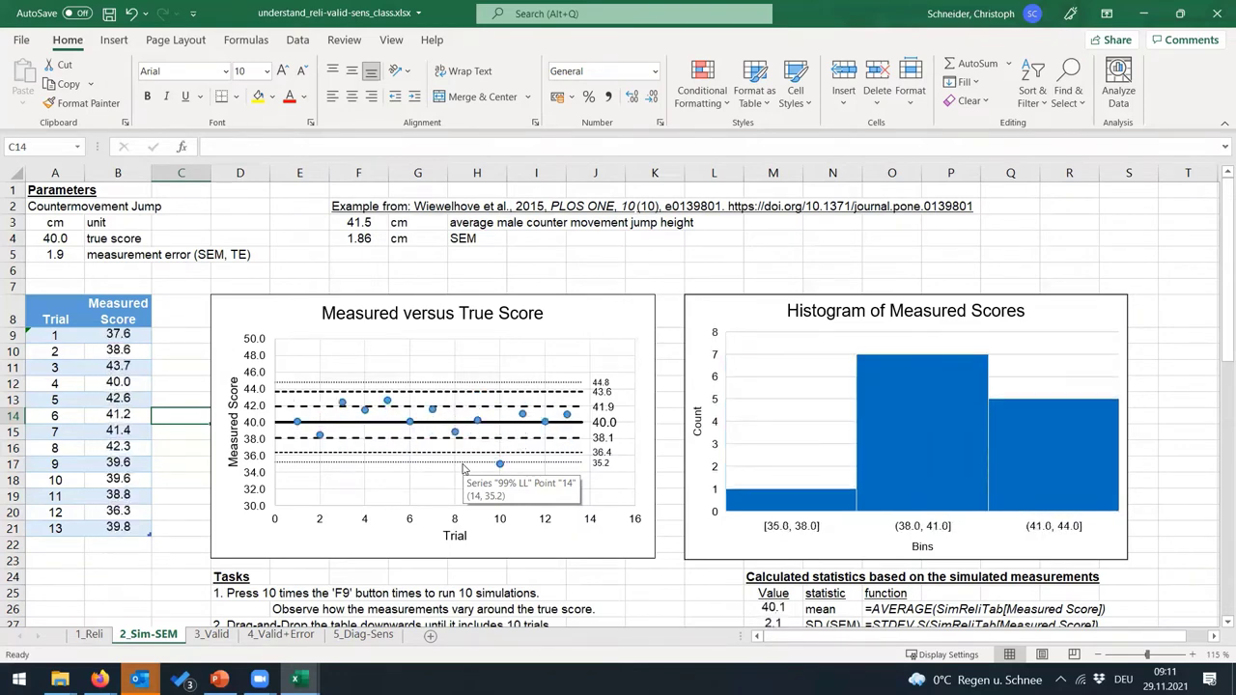
pyautogui.press('F9')
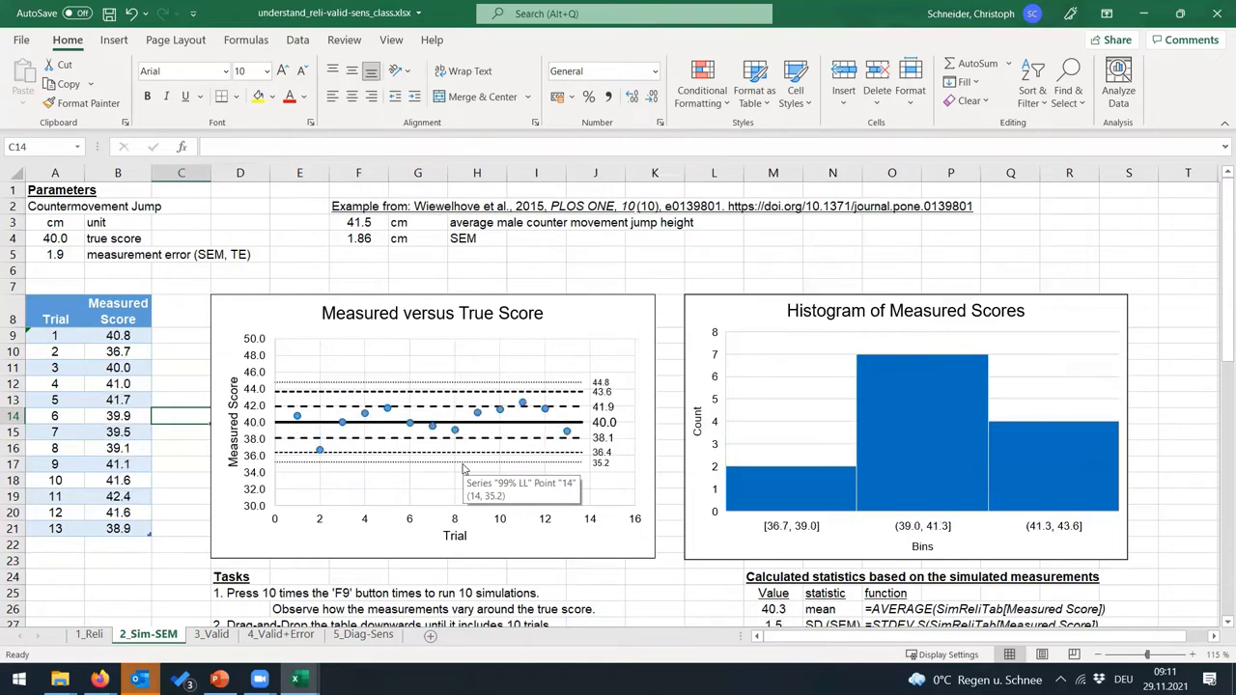
pyautogui.press('F9')
pyautogui.press('F9')
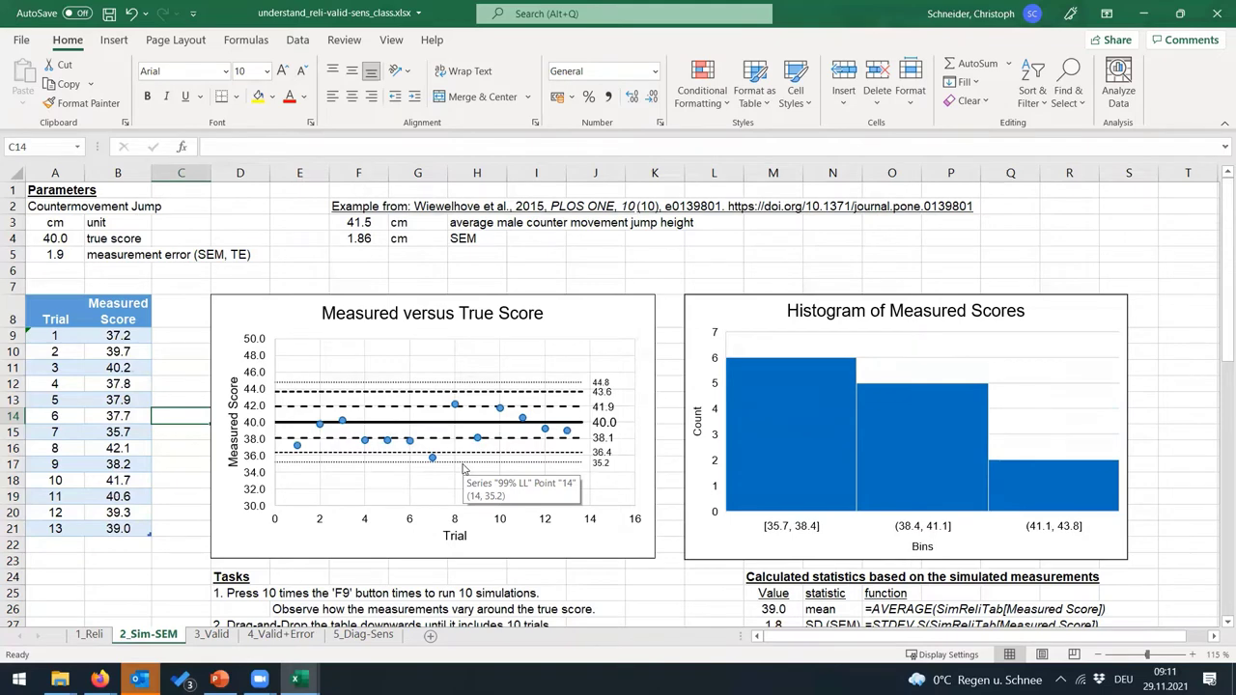
pyautogui.press('F9')
pyautogui.press('F9')
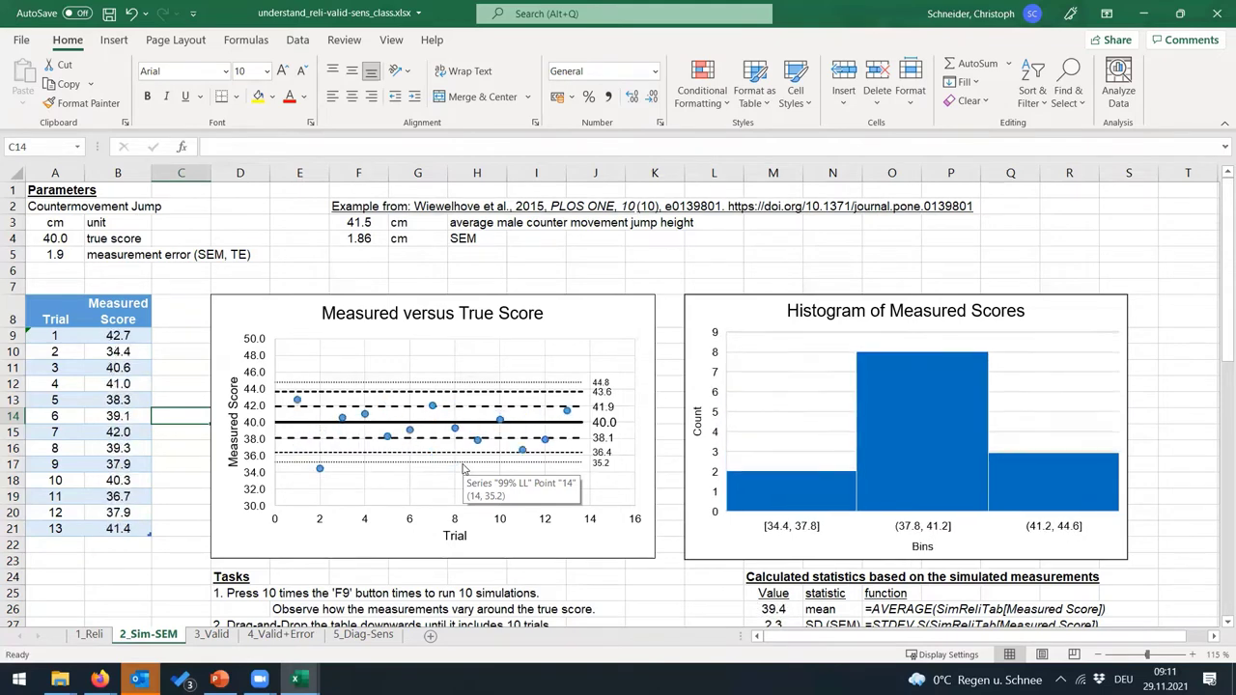
pyautogui.press('F9')
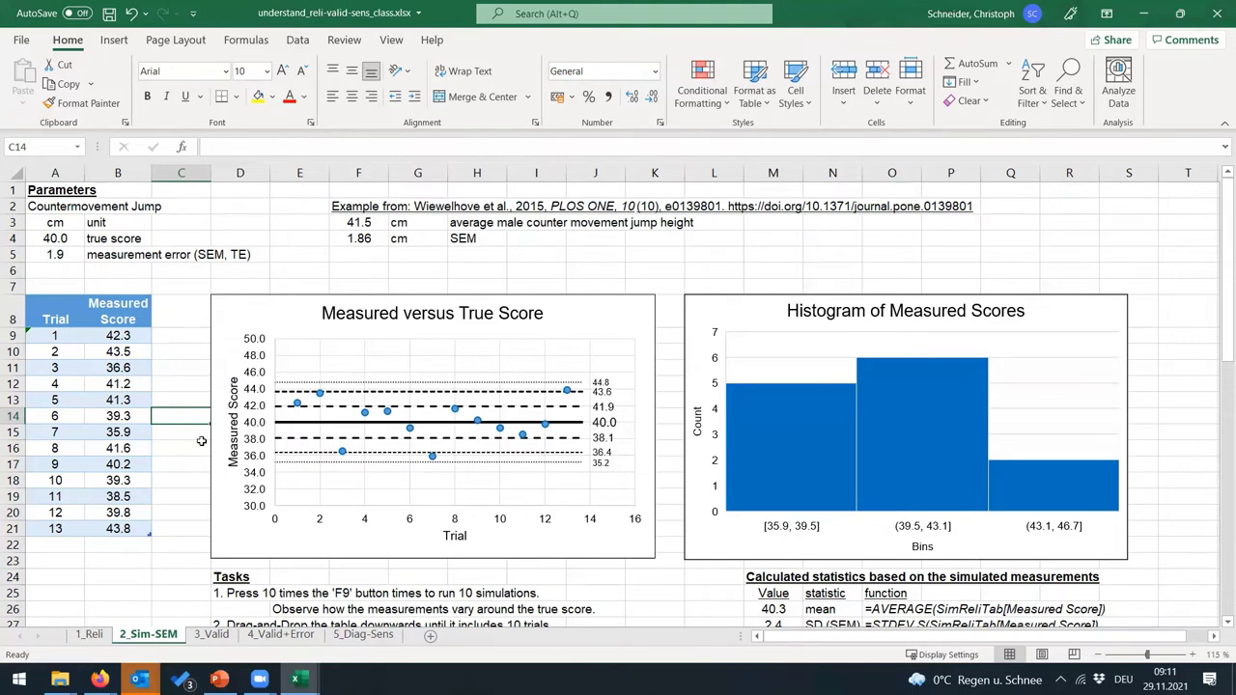
# Step: Check the third task, and set the measurement error (SEM, TE) in cell A5 to 3
pyautogui.scroll(-4, 201, 456)
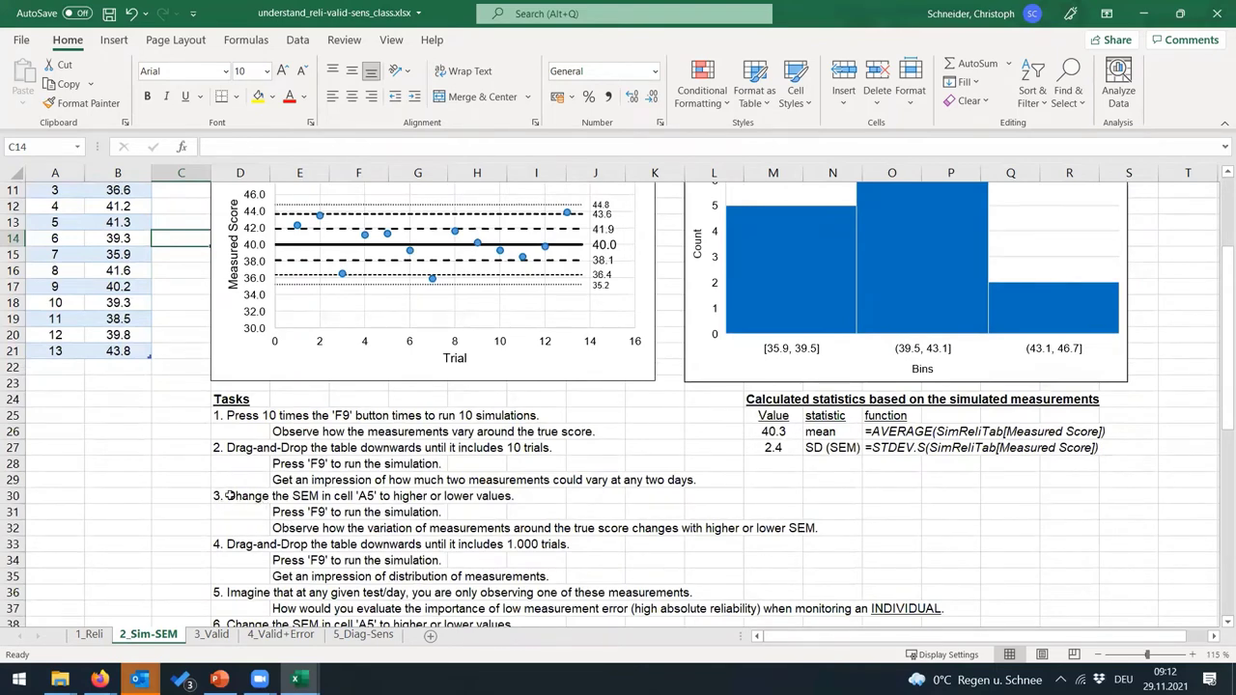
pyautogui.scroll(4, 217, 500)
pyautogui.click(71, 261)
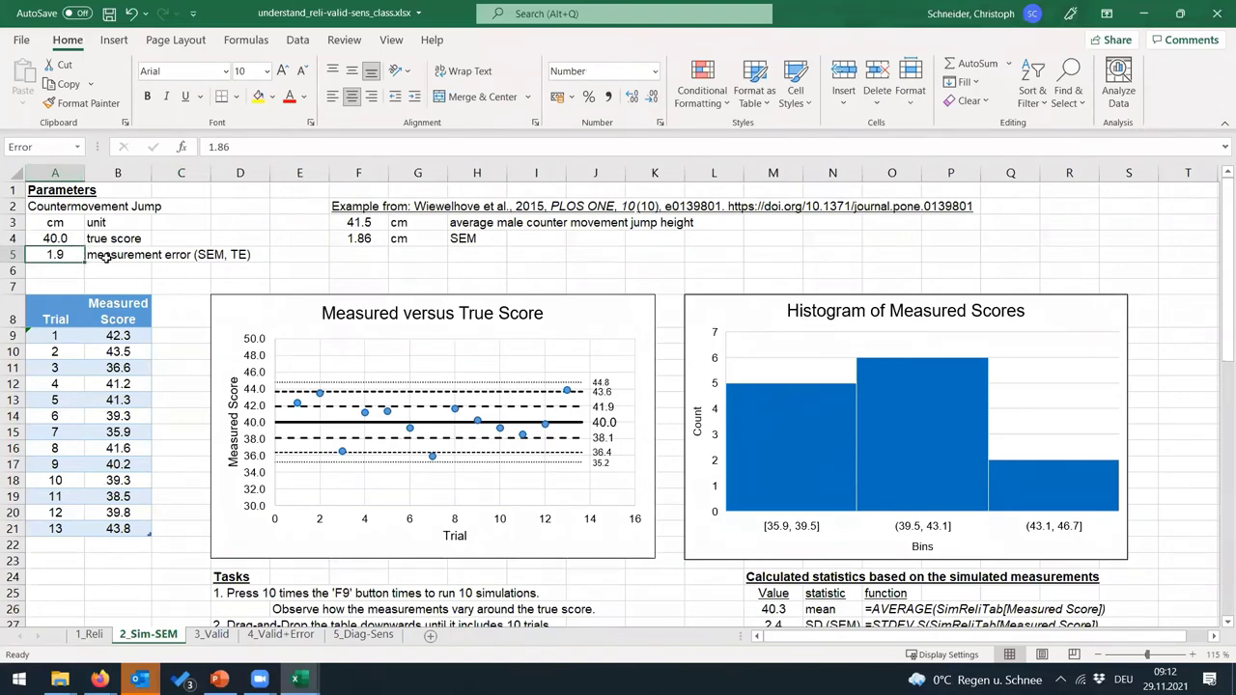
pyautogui.write('3')
pyautogui.press('Return')
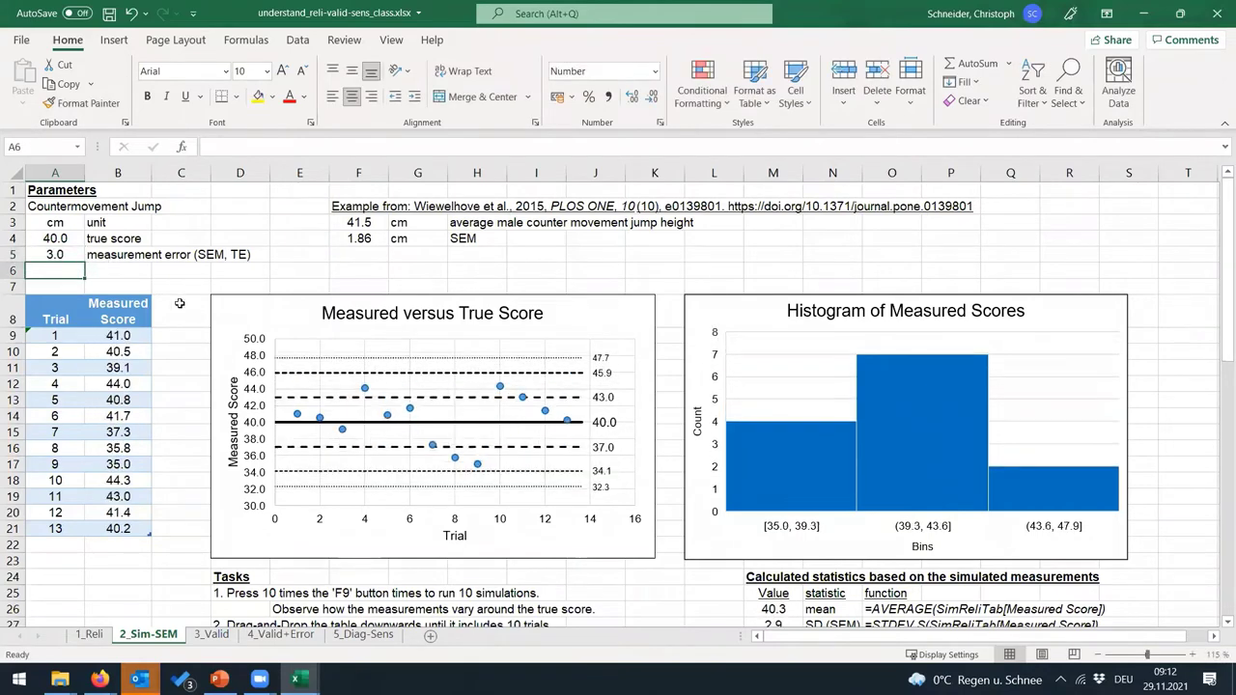
# Step: Rerun the 13-trial simulation repeatedly with the measurement error at 3 to observe the wider scatter around the true score
pyautogui.press('F9')
pyautogui.press('F9')
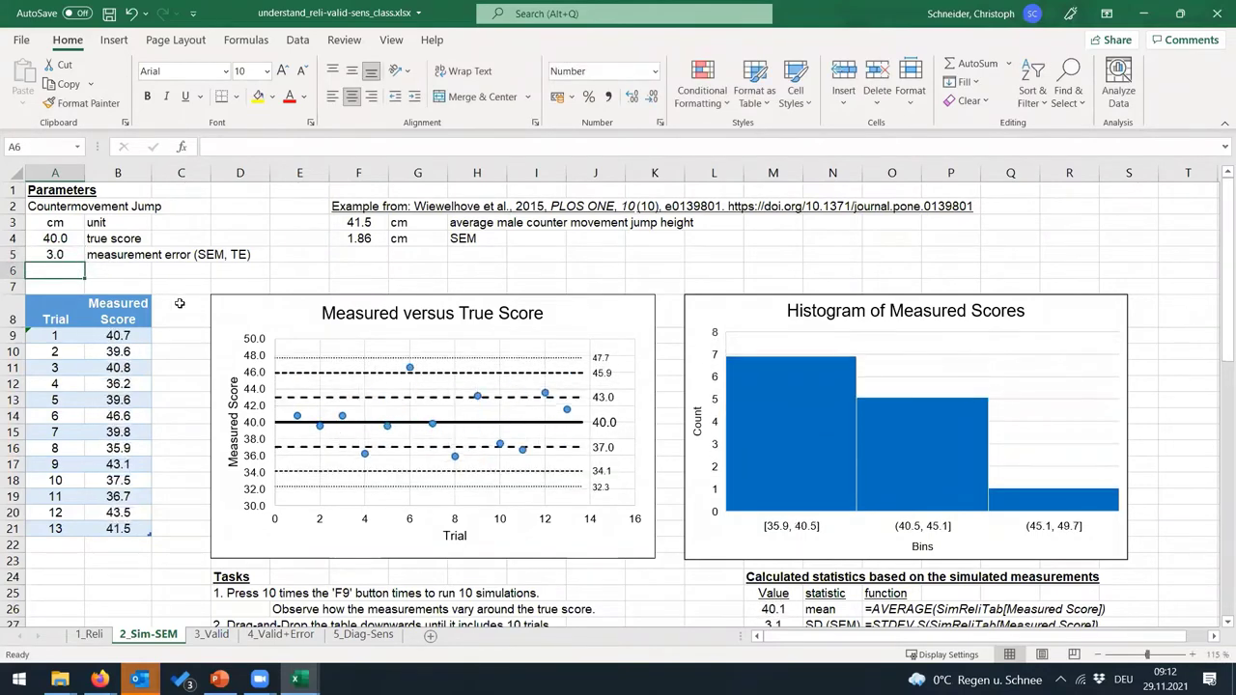
pyautogui.press('F9')
pyautogui.press('F9')
pyautogui.press('F9')
pyautogui.press('F9')
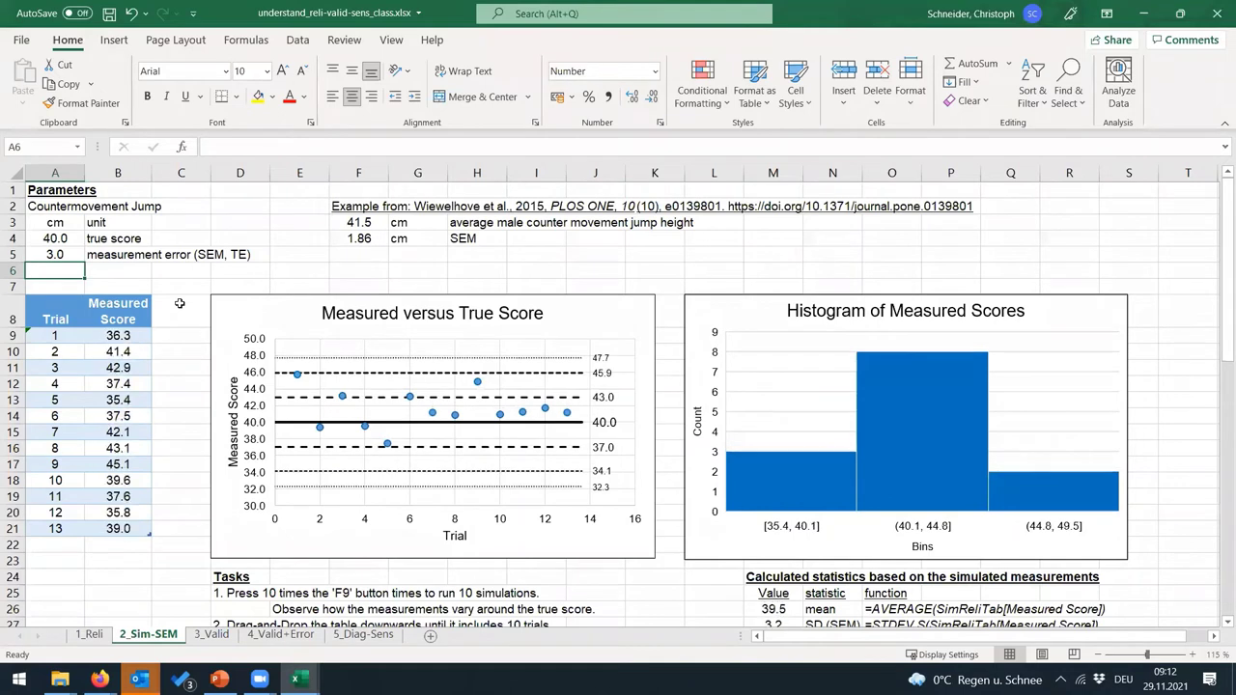
pyautogui.press('F9')
pyautogui.press('F9')
pyautogui.press('F9')
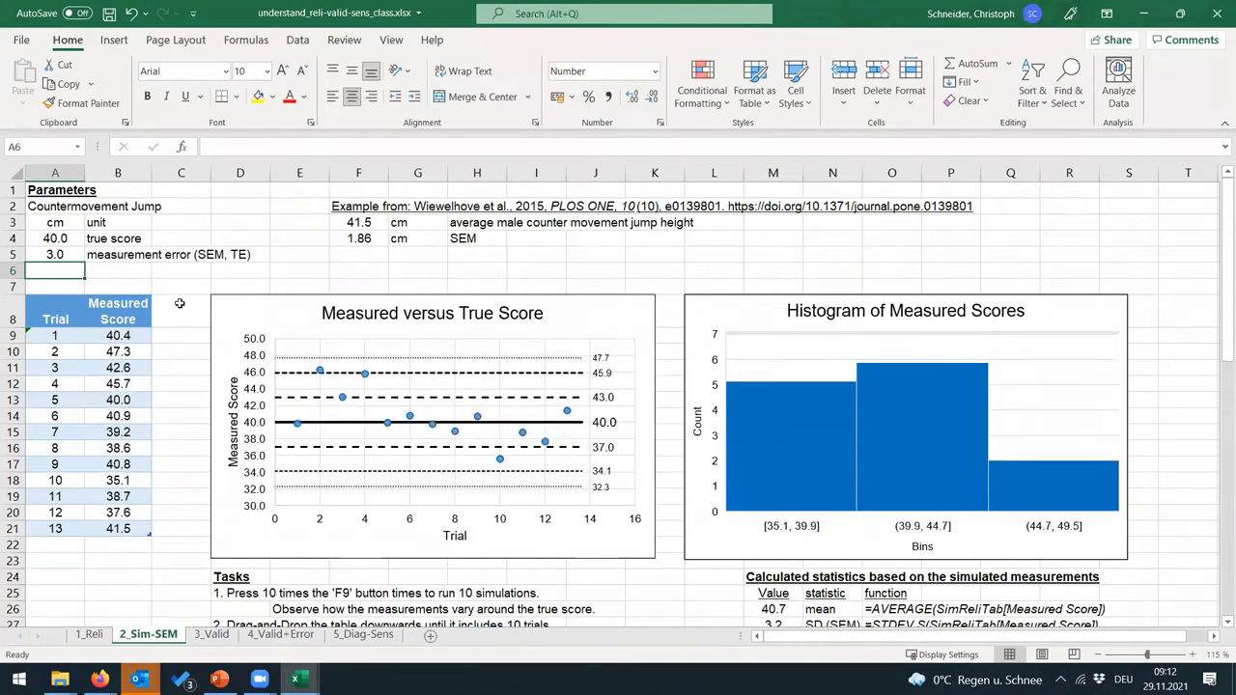
pyautogui.press('F9')
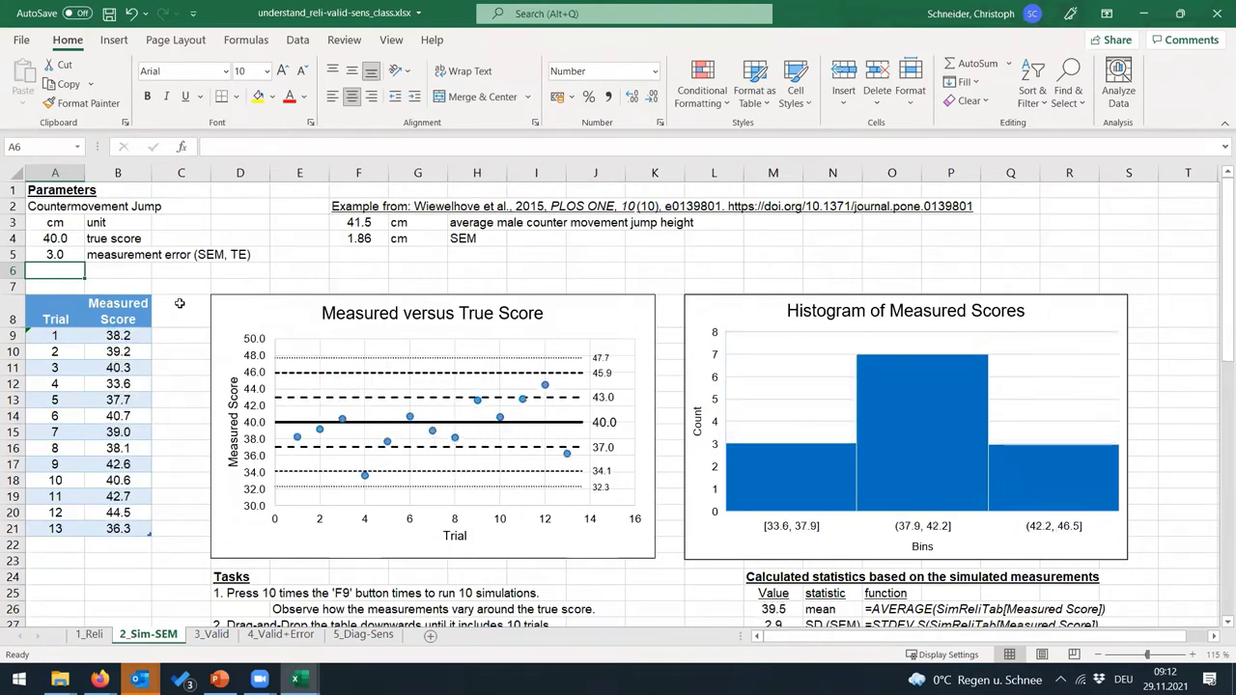
# Step: Set the measurement error (SEM, TE) in cell A5 to 0.5 and rerun the 13-trial simulation several times
pyautogui.press('Up')
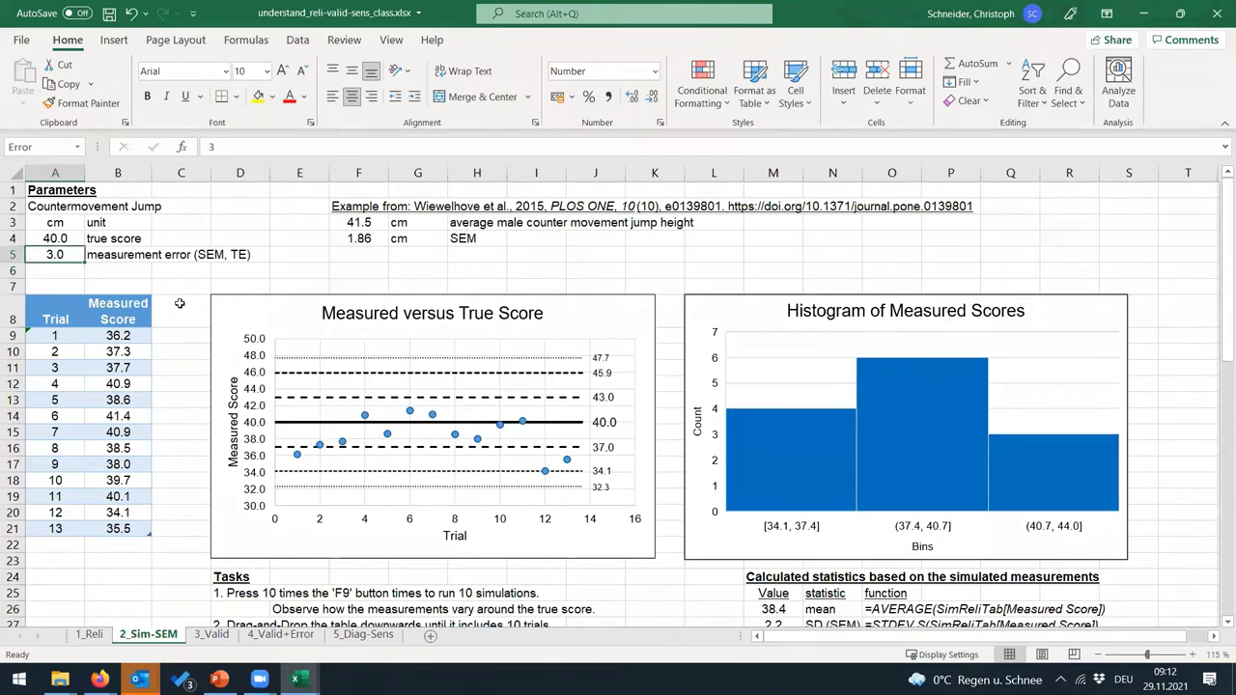
pyautogui.write('.5')
pyautogui.press('Return')
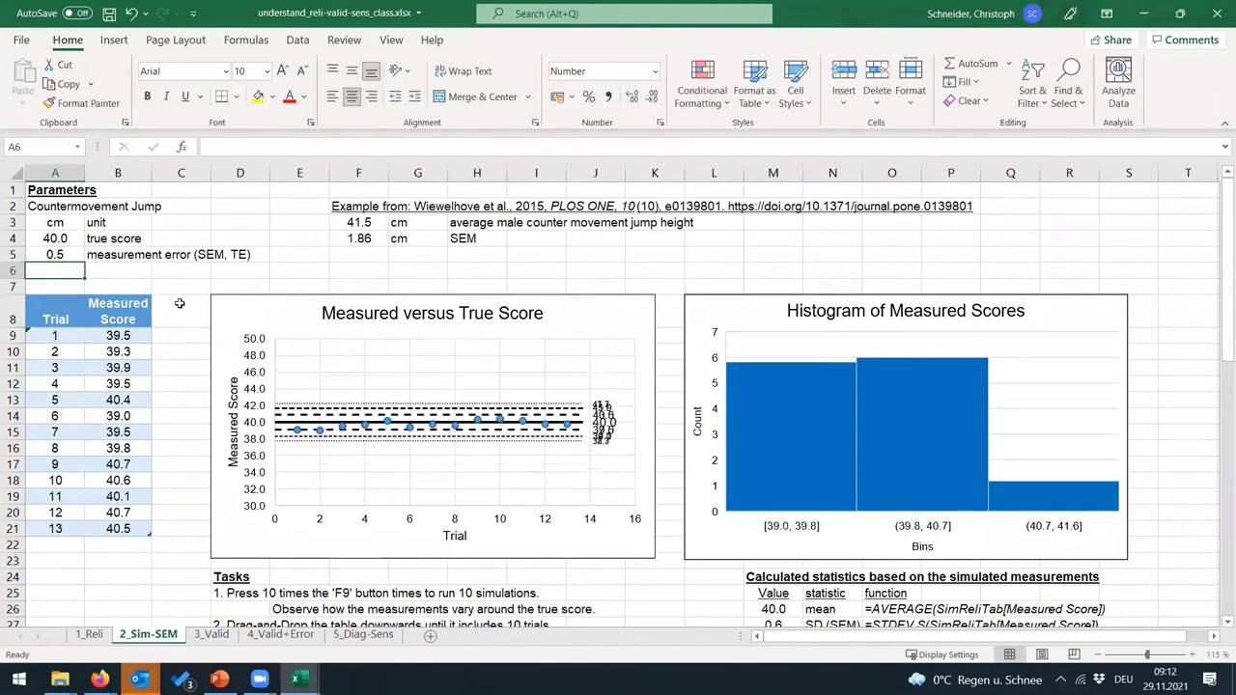
pyautogui.press('F9')
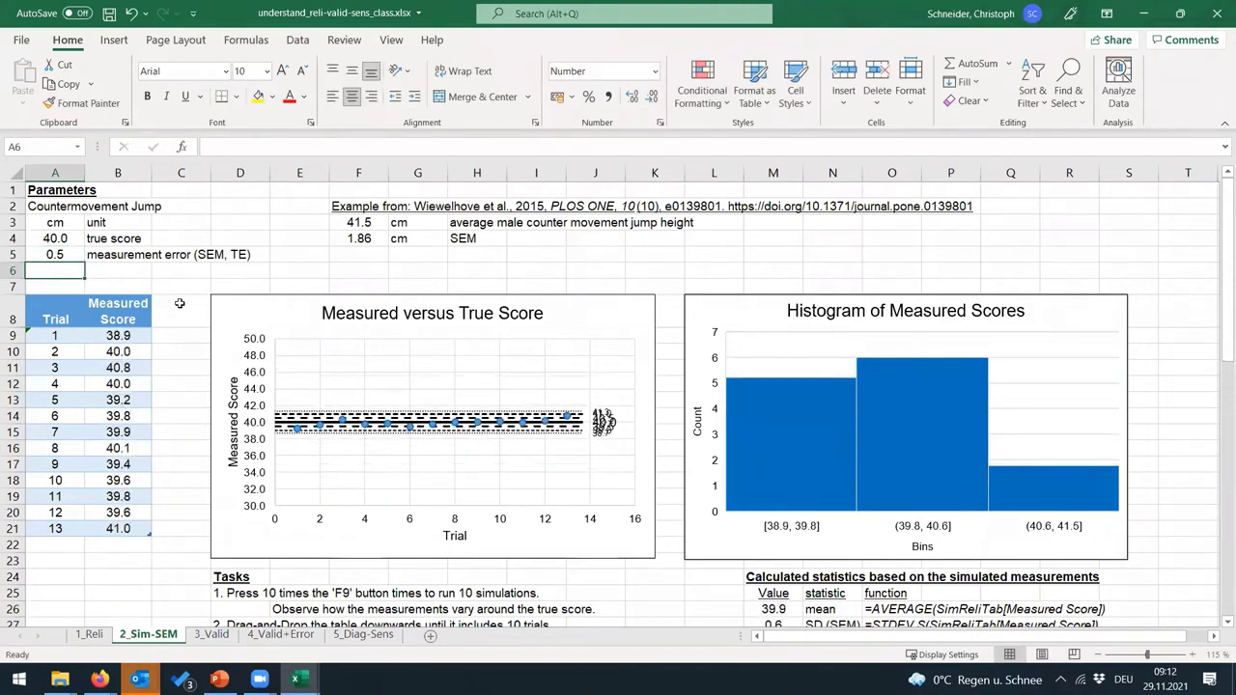
pyautogui.press('F9')
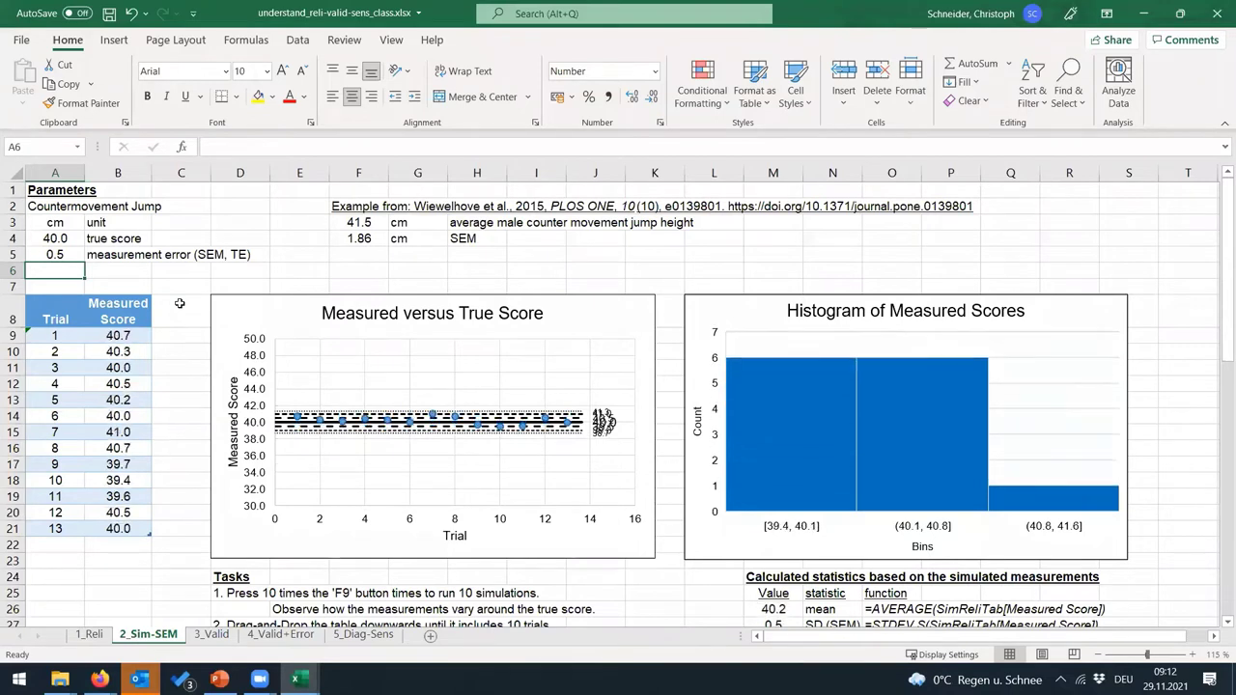
pyautogui.press('F9')
pyautogui.press('F9')
pyautogui.press('F9')
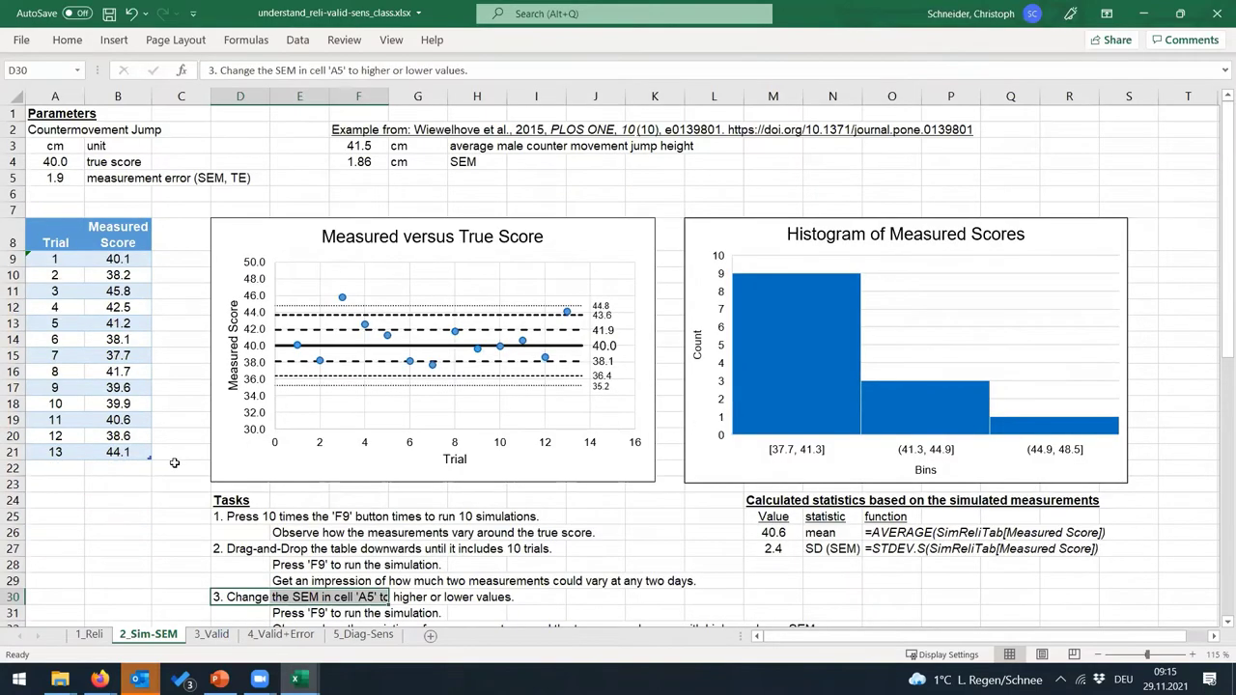
# Step: Check the tasks, and extend the Trial and Measured Score table downwards to row 1028 so it exceeds 1,000 trials
pyautogui.scroll(-3, 175, 462)
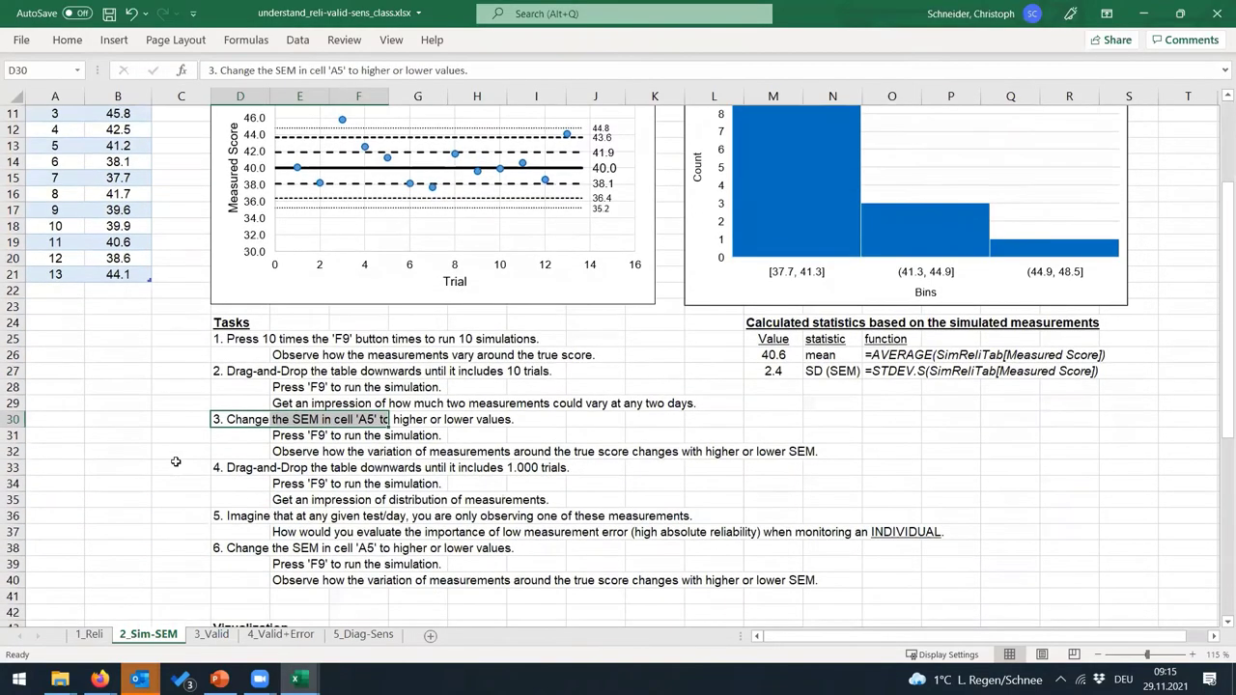
pyautogui.scroll(3, 179, 462)
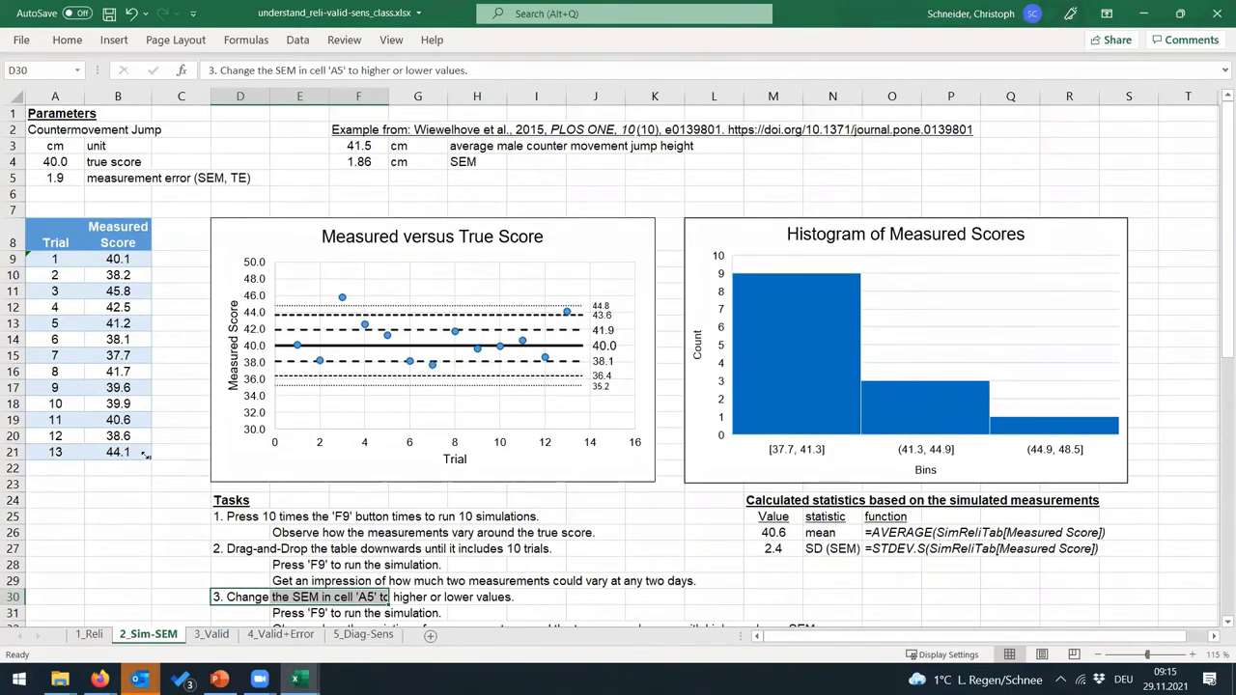
pyautogui.click(146, 460)
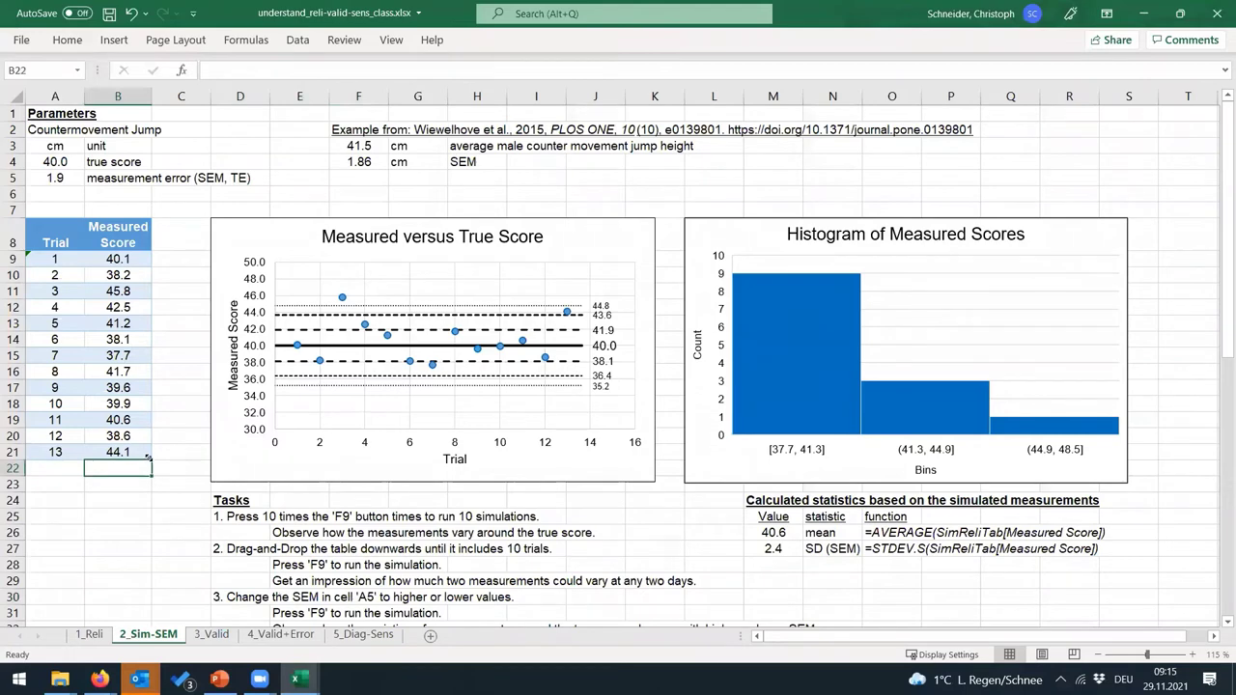
pyautogui.moveTo(147, 457); pyautogui.dragTo(181, 528)
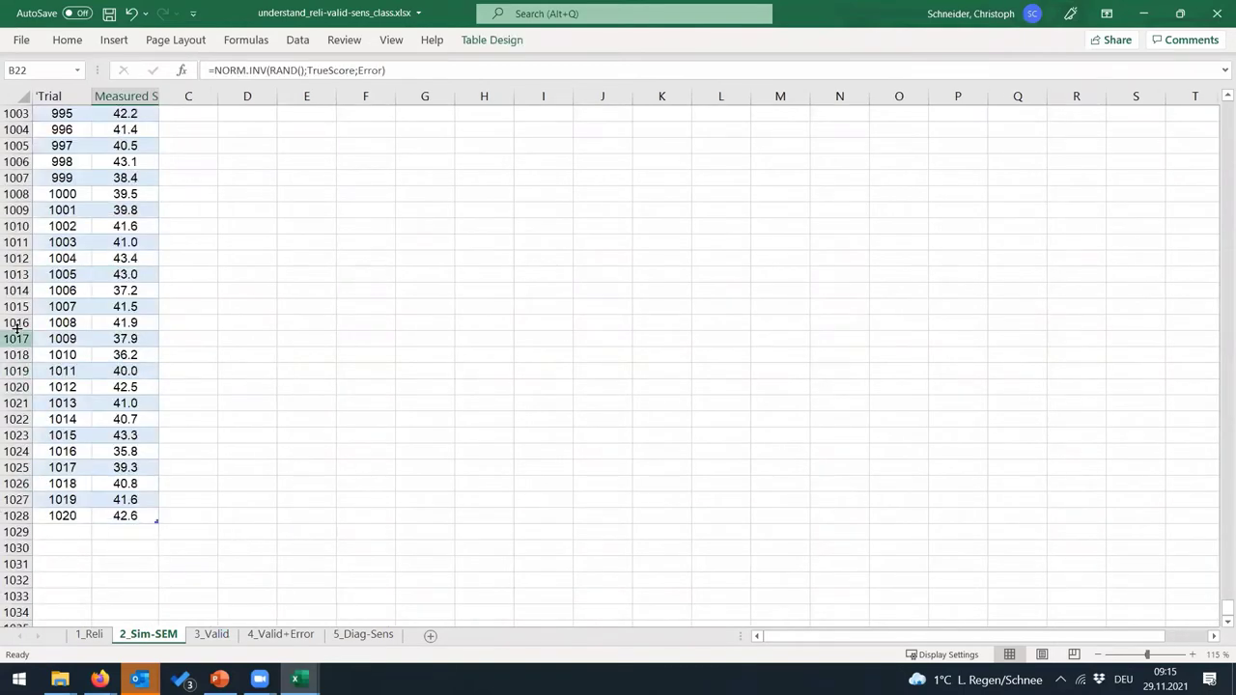
# Step: Delete the surplus rows 1009 to 1028 so that the simulation table ends at trial 1000
pyautogui.moveTo(11, 186); pyautogui.dragTo(10, 492)
pyautogui.hotkey('ctrl', 'z')
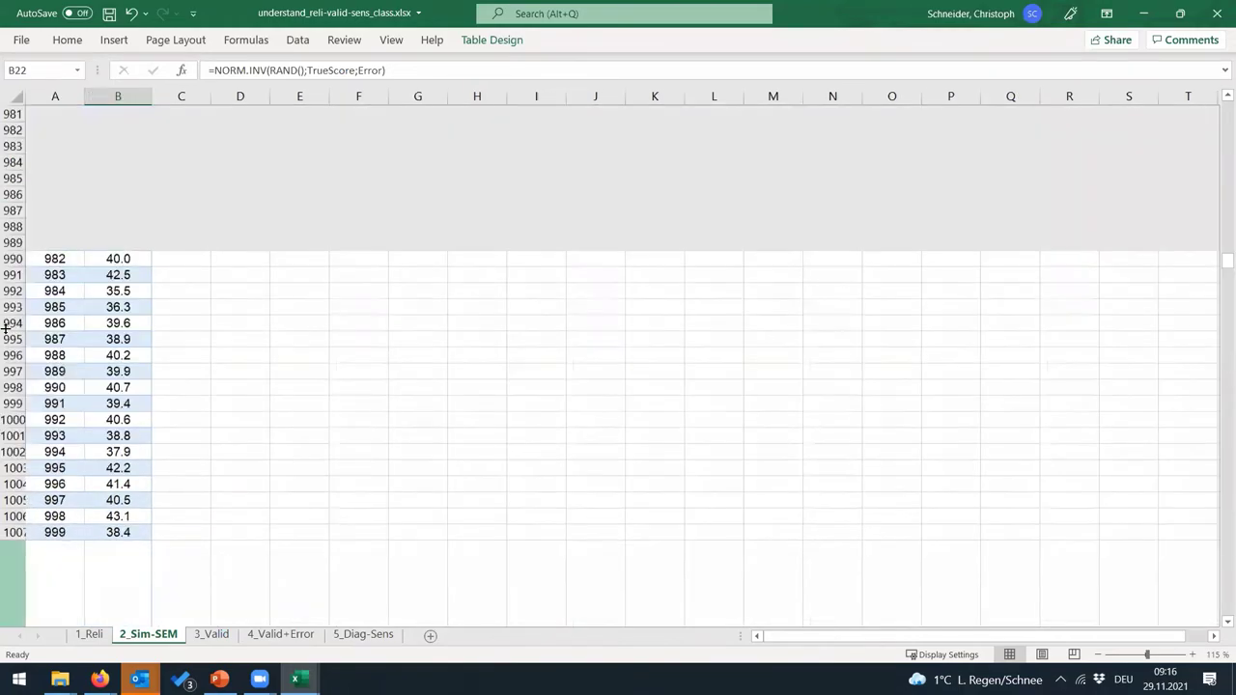
pyautogui.hotkey('ctrl', 'Home')
pyautogui.scroll(-15, 109, 421)
pyautogui.click(109, 421)
pyautogui.hotkey('ctrl', 'Down')
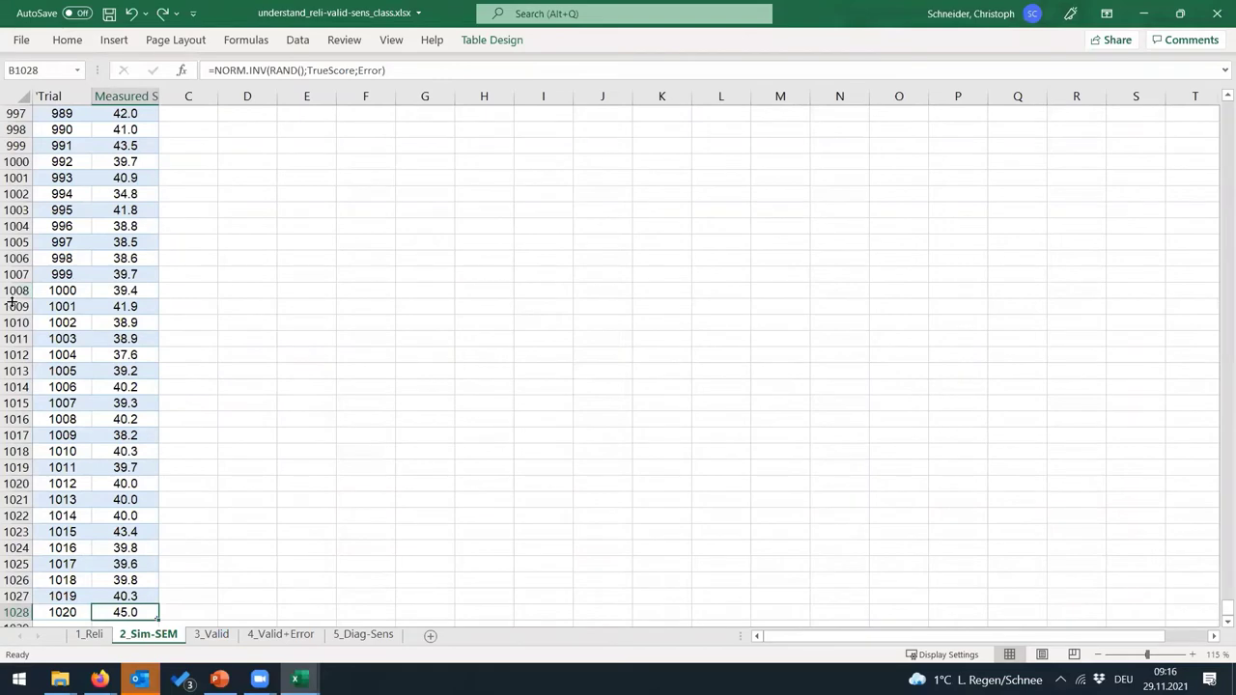
pyautogui.moveTo(9, 305); pyautogui.dragTo(14, 618)
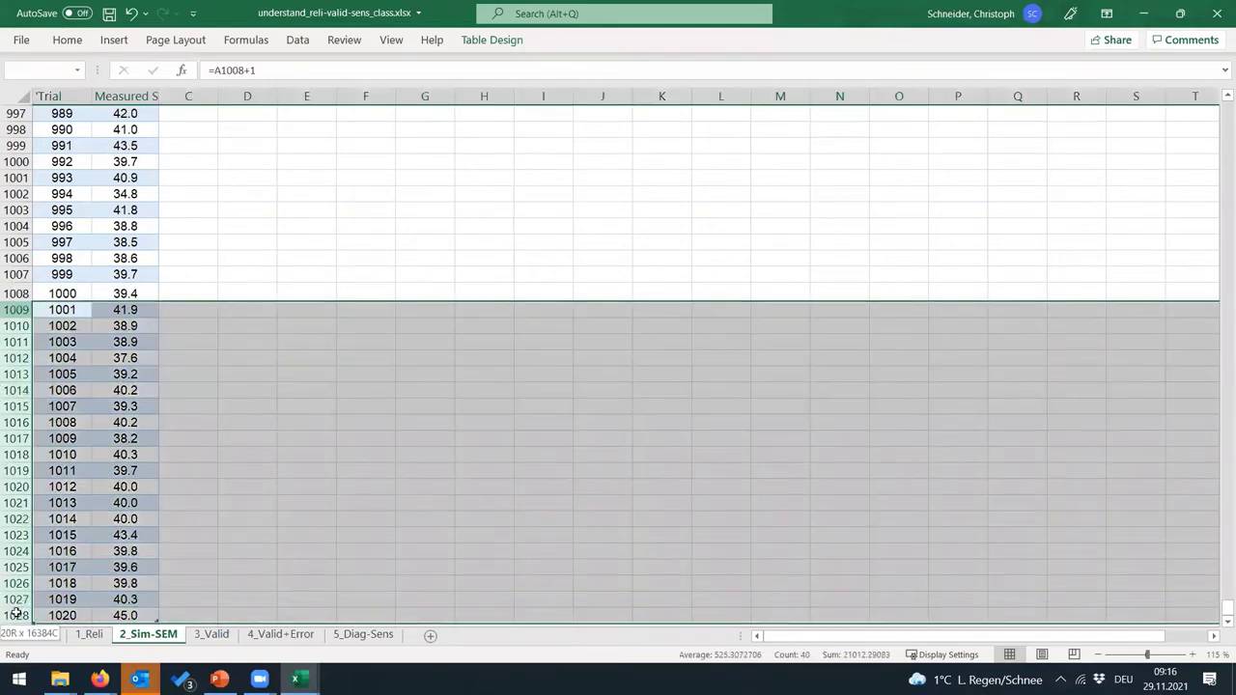
pyautogui.rightClick(22, 535)
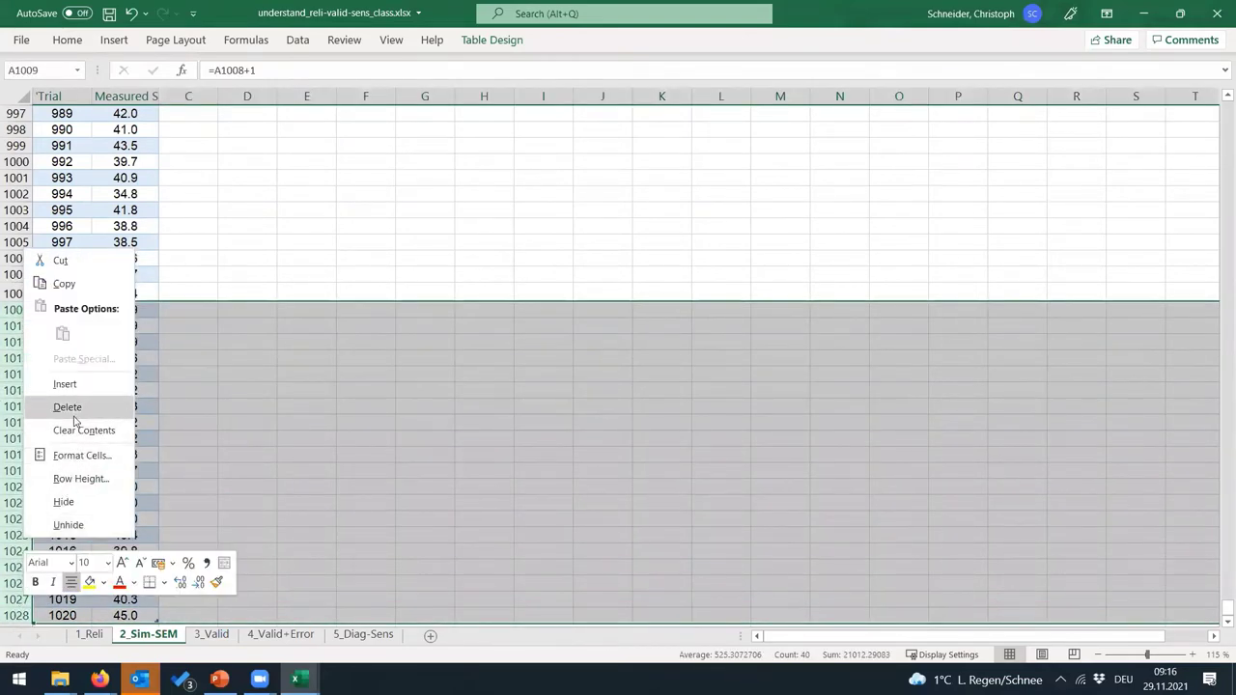
pyautogui.click(77, 414)
pyautogui.click(222, 370)
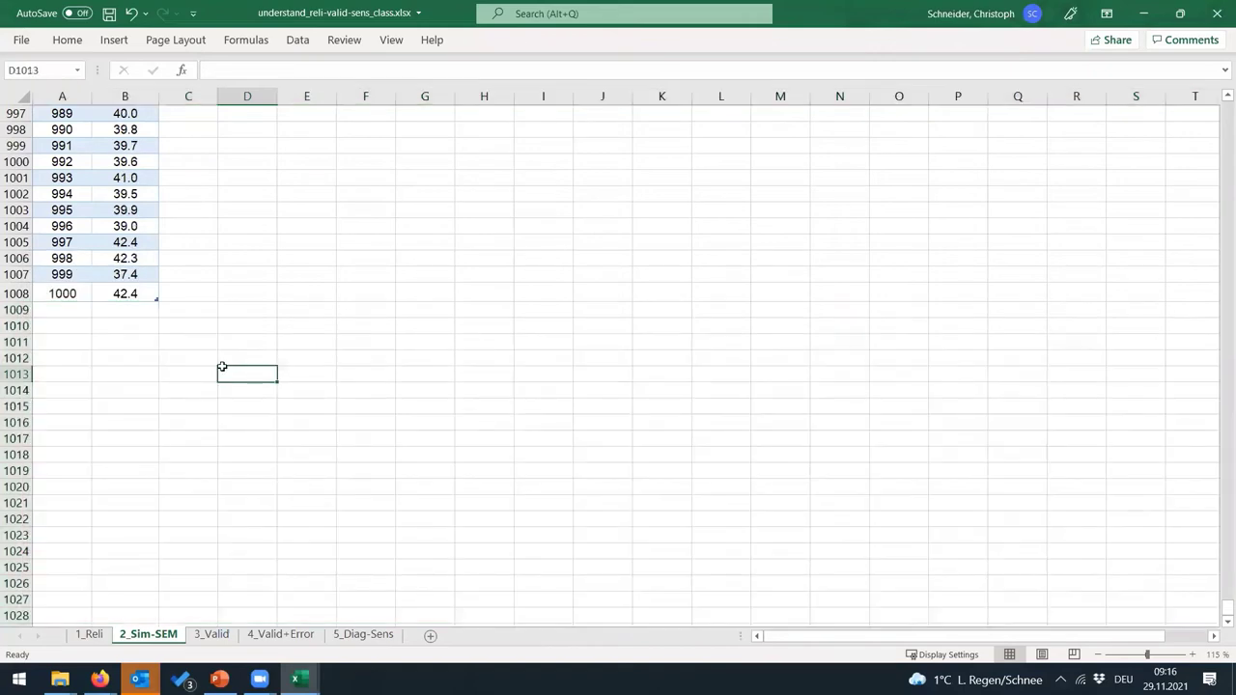
# Step: Examine the scatter chart and histogram for the 1,000 simulated trials, and reread the fourth task
pyautogui.hotkey('ctrl', 'Up')
pyautogui.press('Left')
pyautogui.hotkey('ctrl', 'Up')
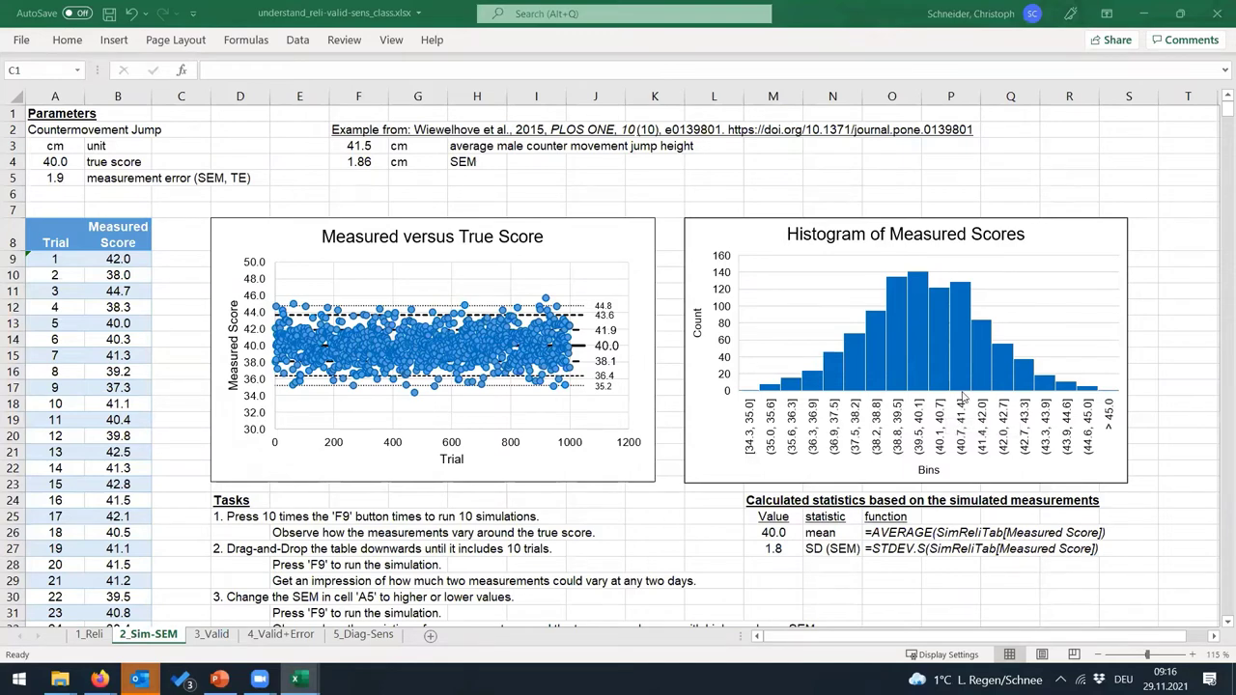
pyautogui.moveTo(962, 396)
pyautogui.scroll(-7, 269, 544)
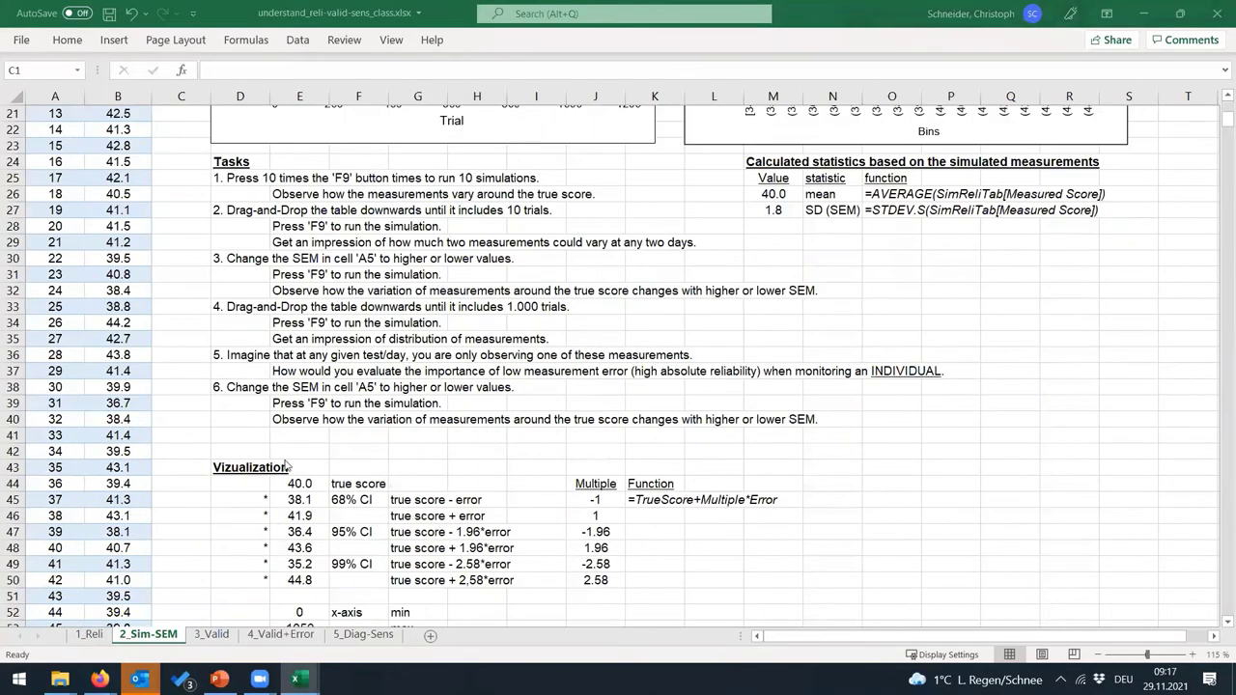
pyautogui.moveTo(221, 308); pyautogui.dragTo(301, 324)
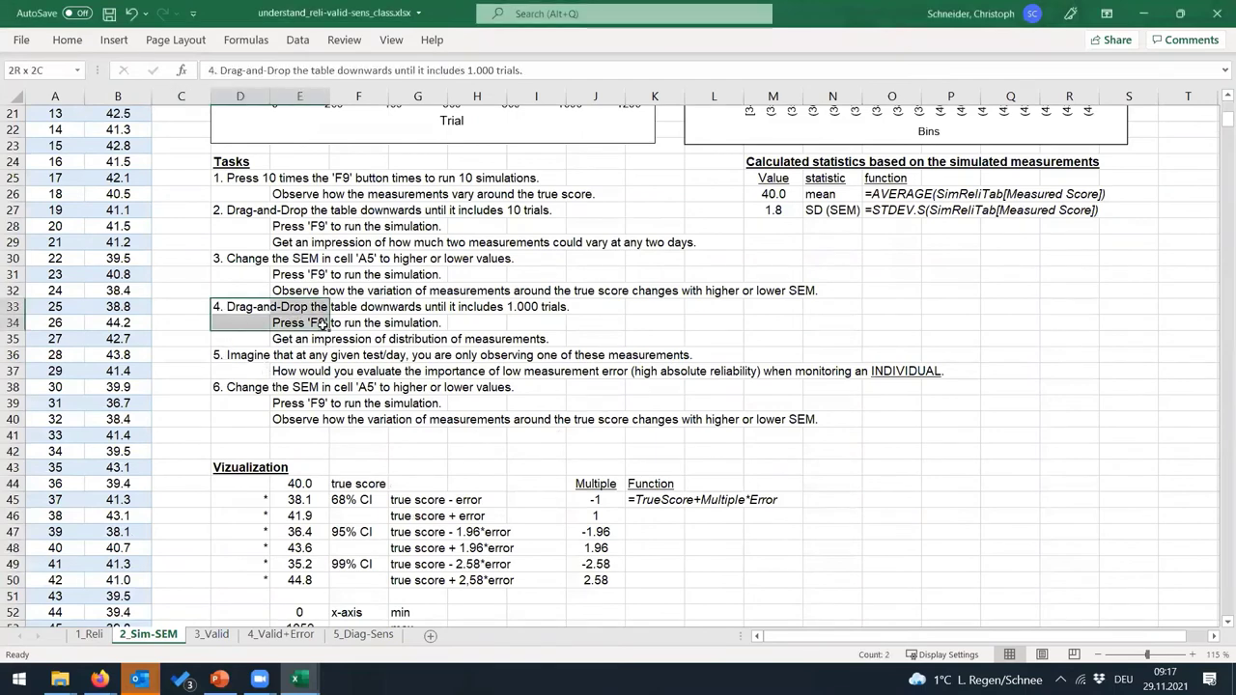
pyautogui.scroll(7, 253, 379)
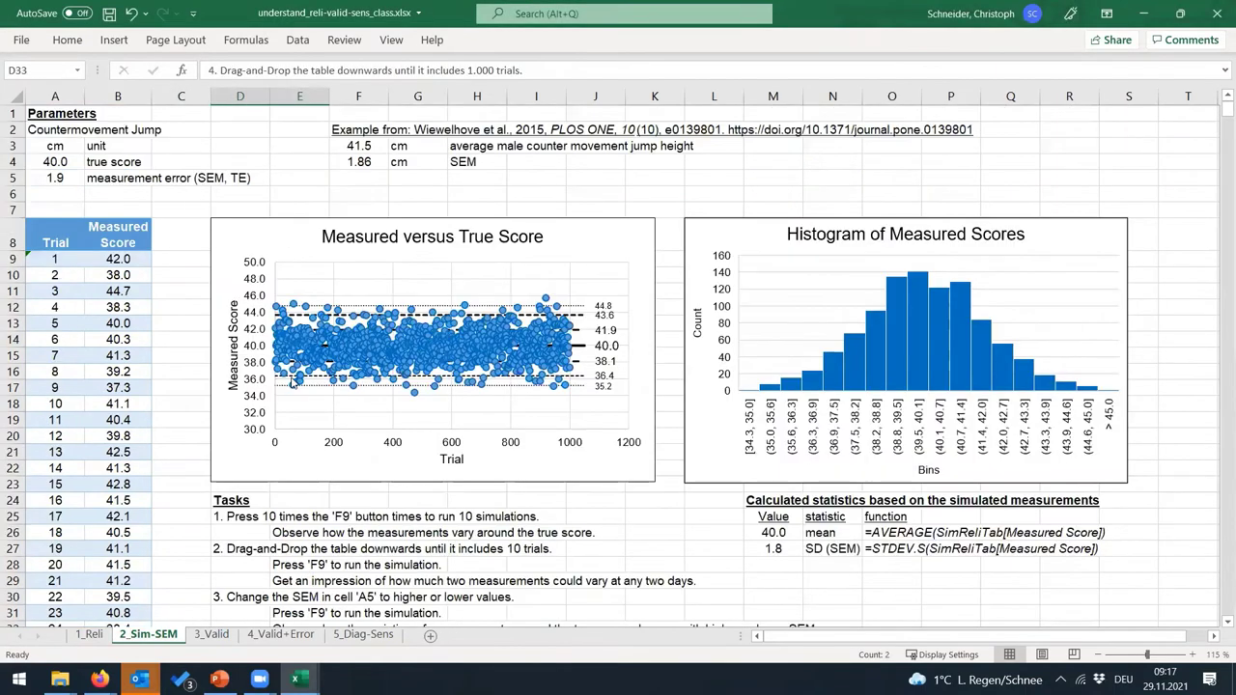
# Step: Set the measurement error in cell A5 to 3 and then to 1 to compare the spread of the 1,000 trials
pyautogui.click(61, 180)
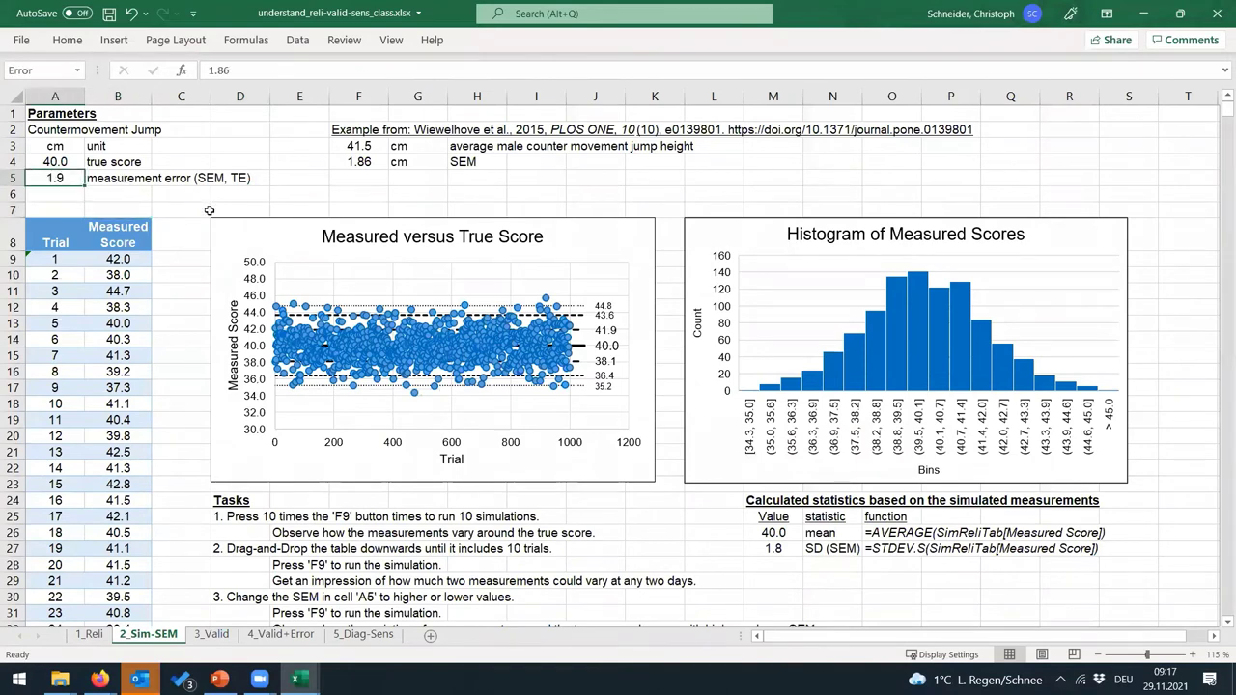
pyautogui.write('3')
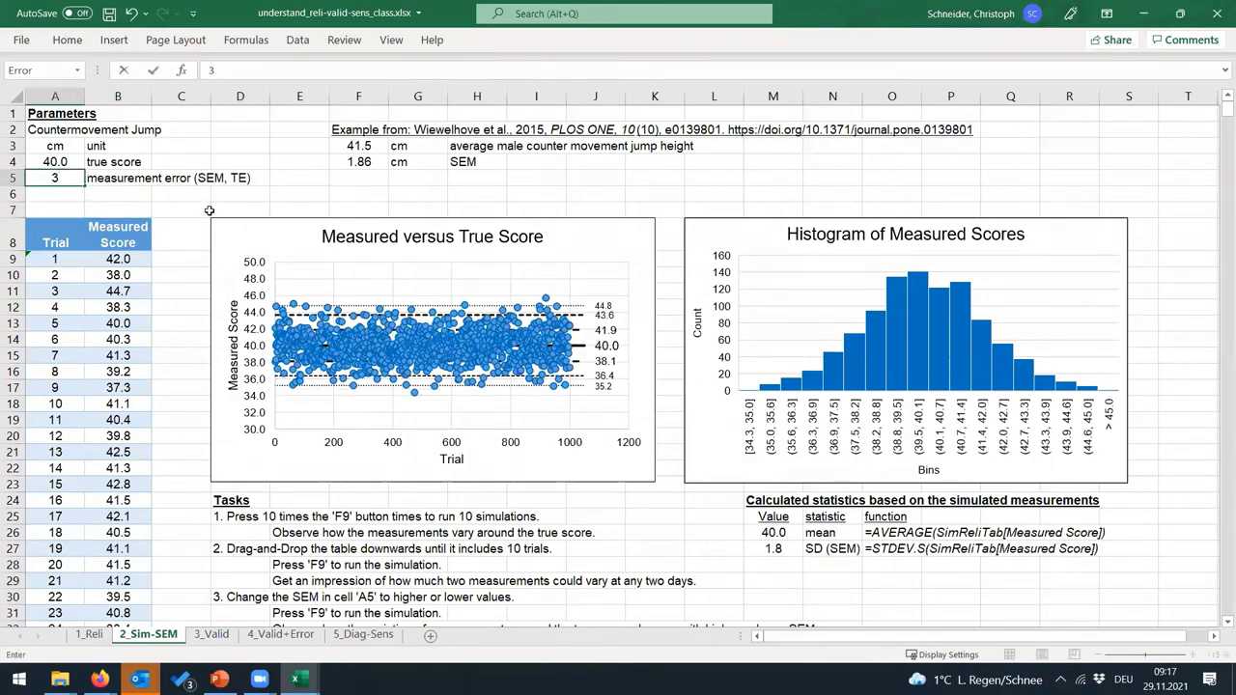
pyautogui.press('Return')
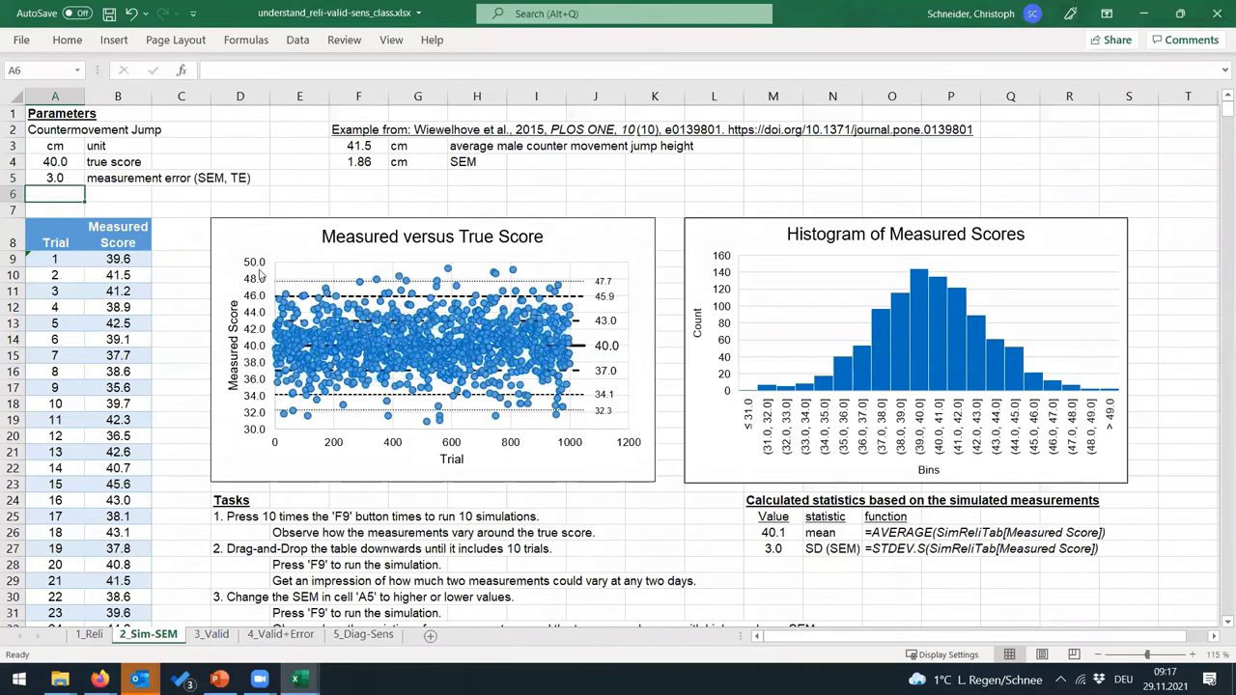
pyautogui.click(38, 177)
pyautogui.write('1')
pyautogui.press('Return')
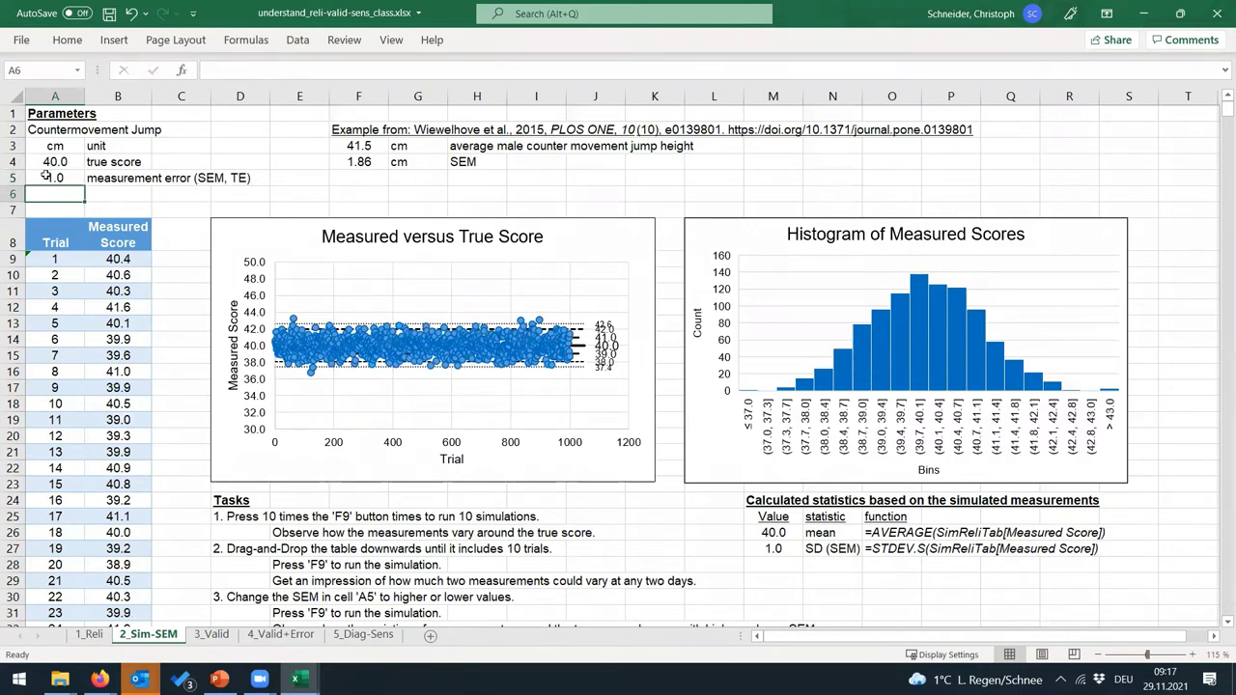
# Step: Try a measurement error of 0.5 in cell A5, and set it back to the published SEM of 1.86
pyautogui.click(41, 175)
pyautogui.write('0.5')
pyautogui.press('Return')
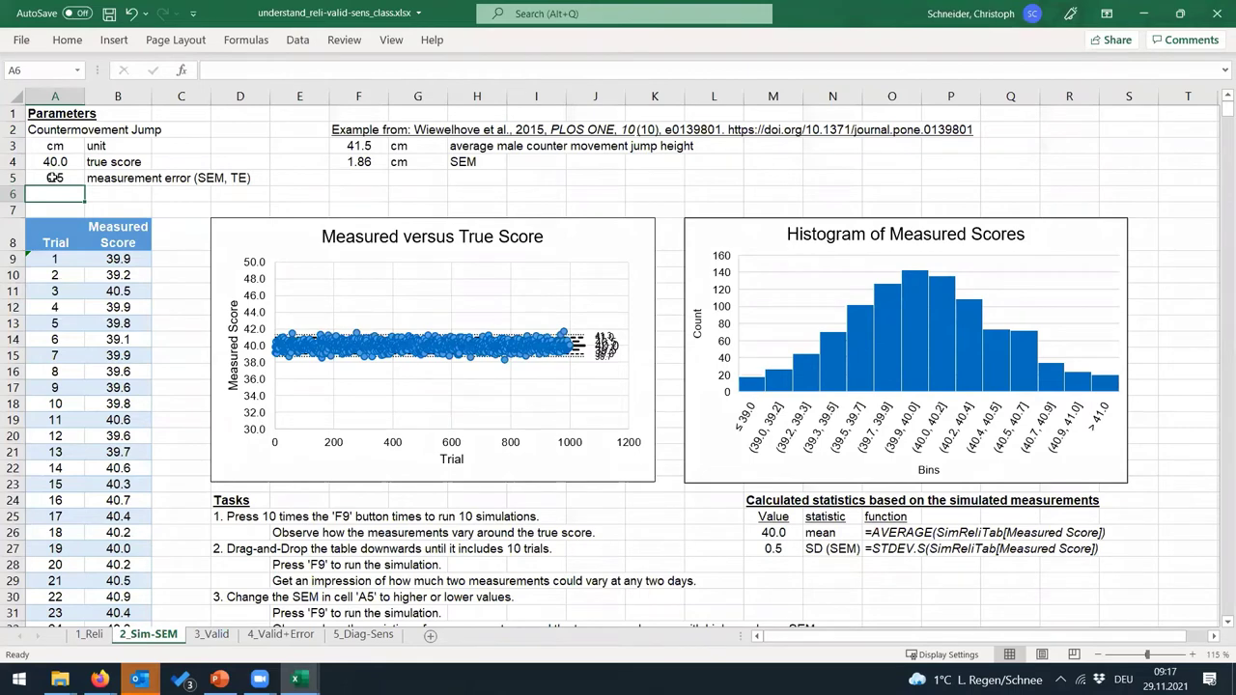
pyautogui.click(53, 178)
pyautogui.write('1.86')
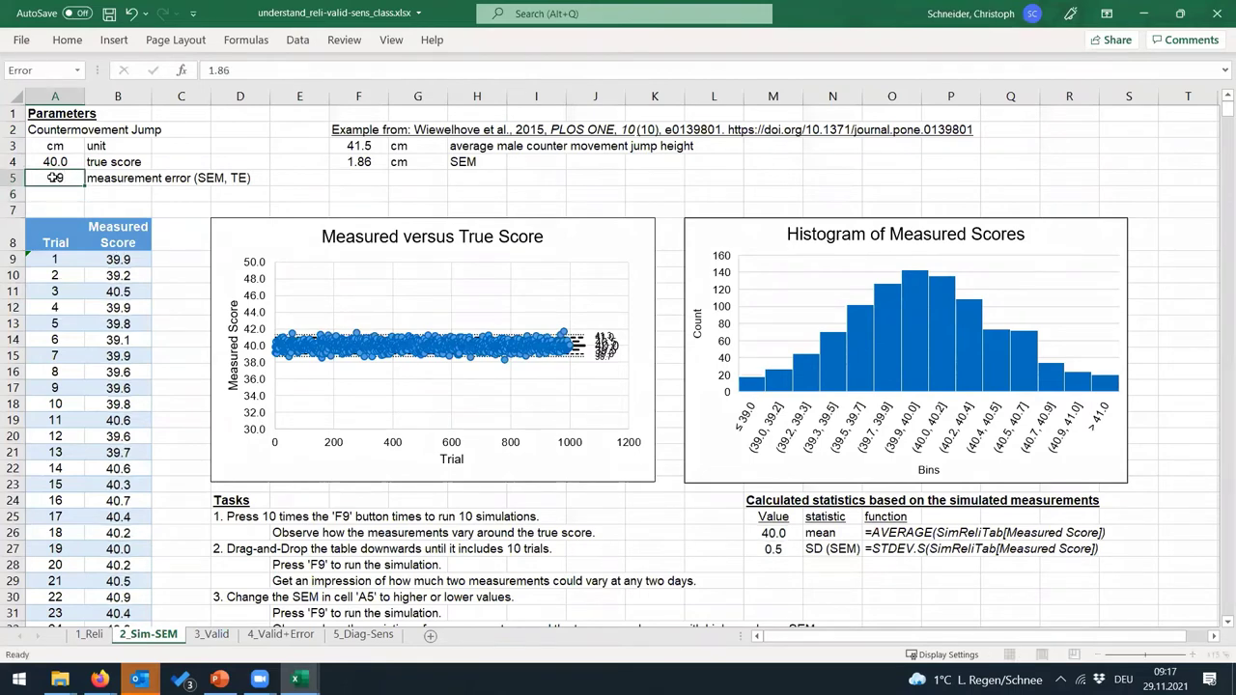
pyautogui.press('Return')
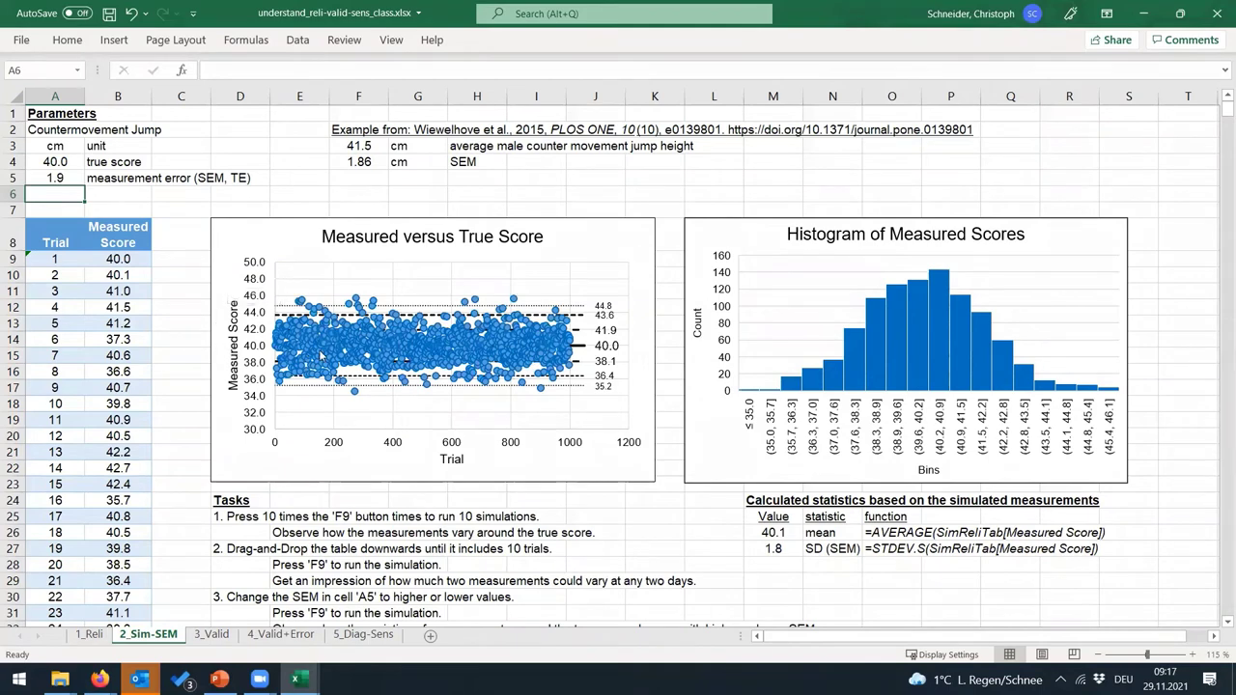
# Step: Examine how individual points in the Measured versus True Score chart scatter around the true score, and review the remaining tasks
pyautogui.moveTo(403, 375)
pyautogui.moveTo(582, 348)
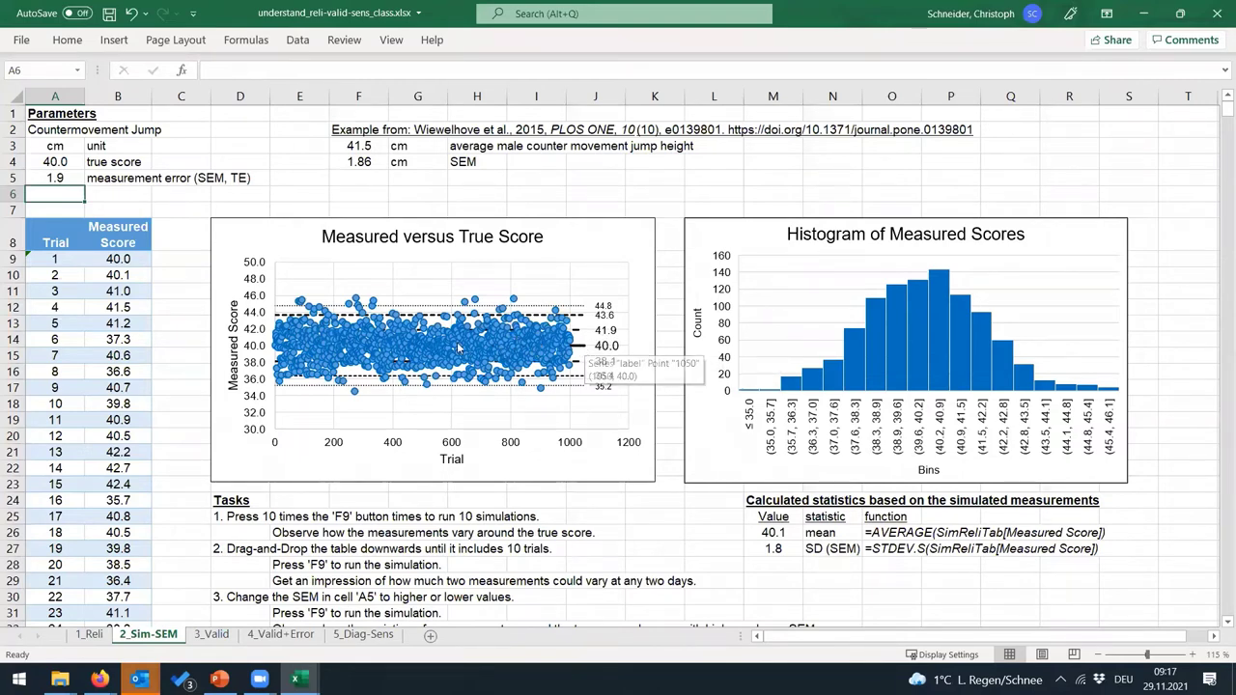
pyautogui.moveTo(324, 368)
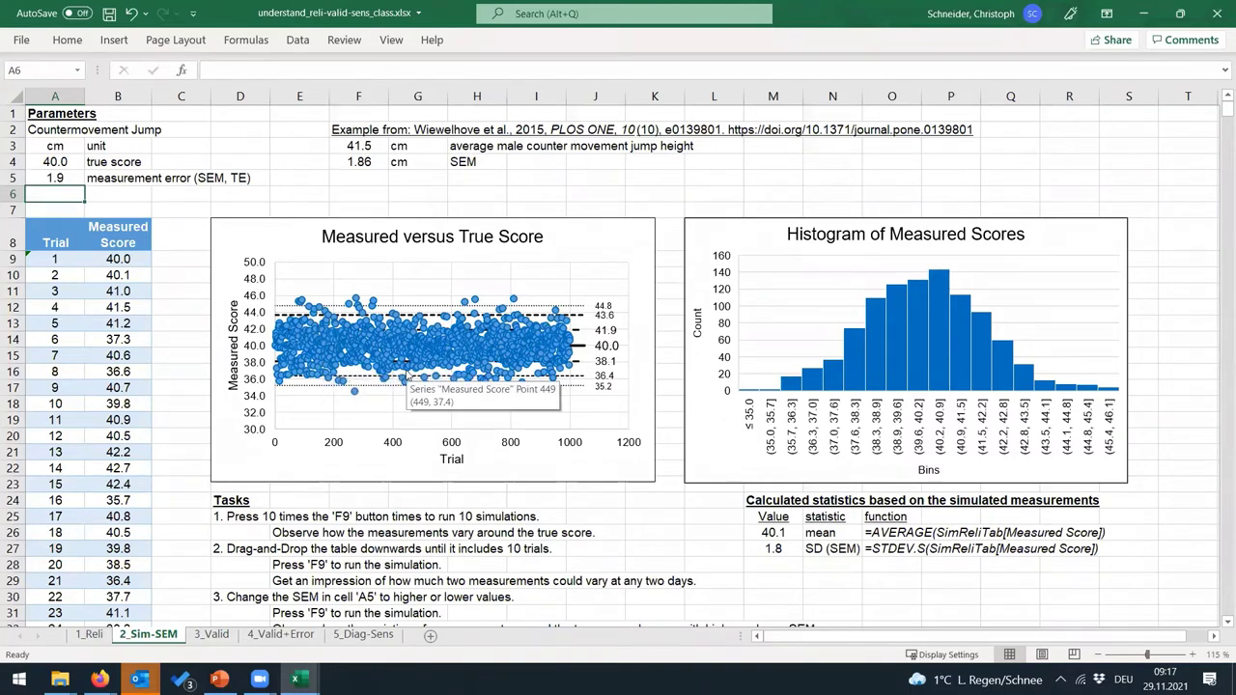
pyautogui.moveTo(436, 331)
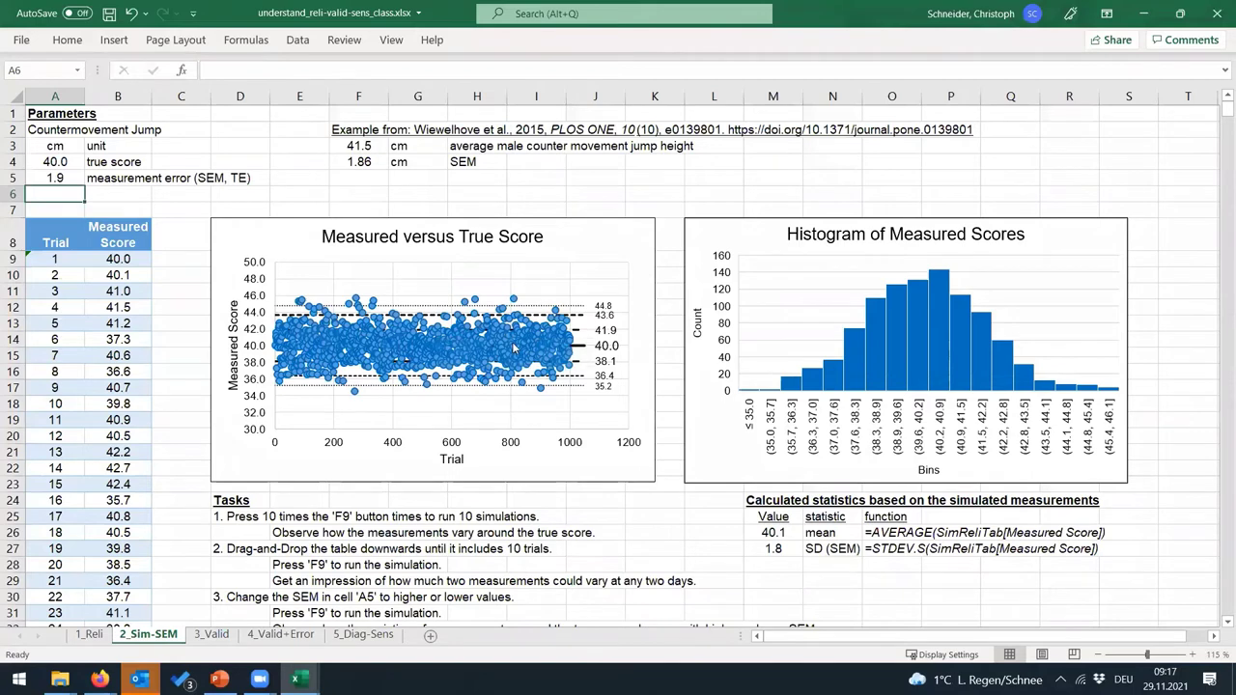
pyautogui.moveTo(512, 348)
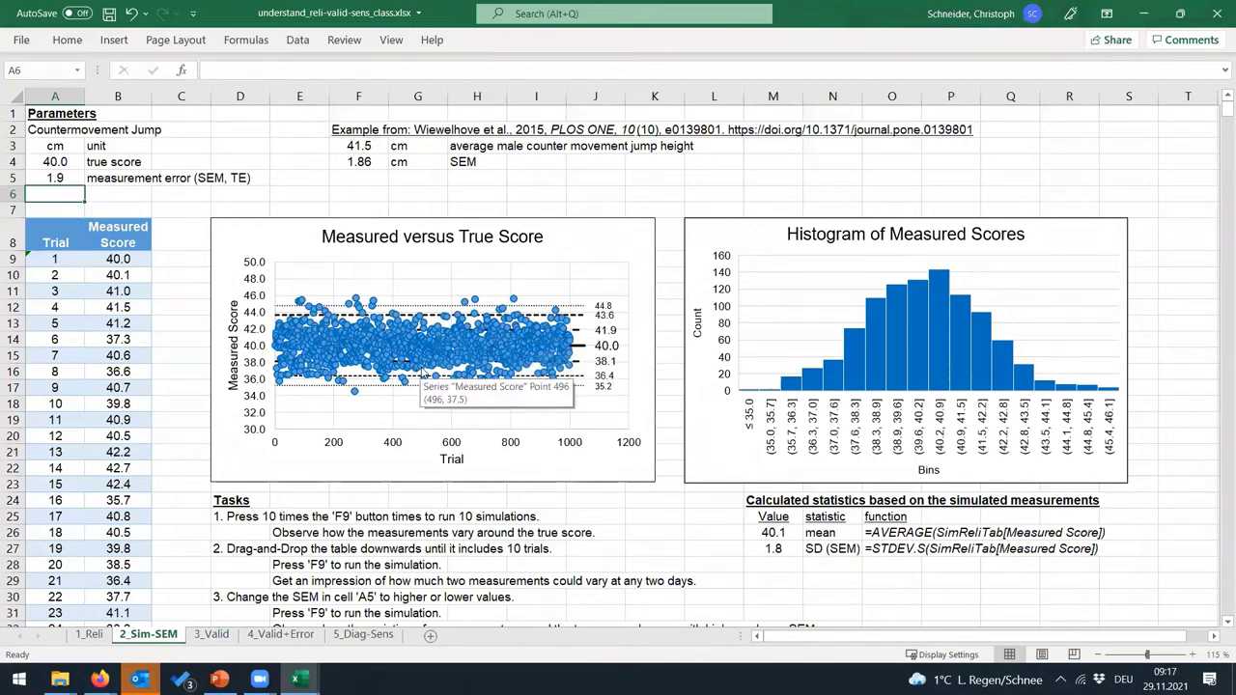
pyautogui.click(422, 373)
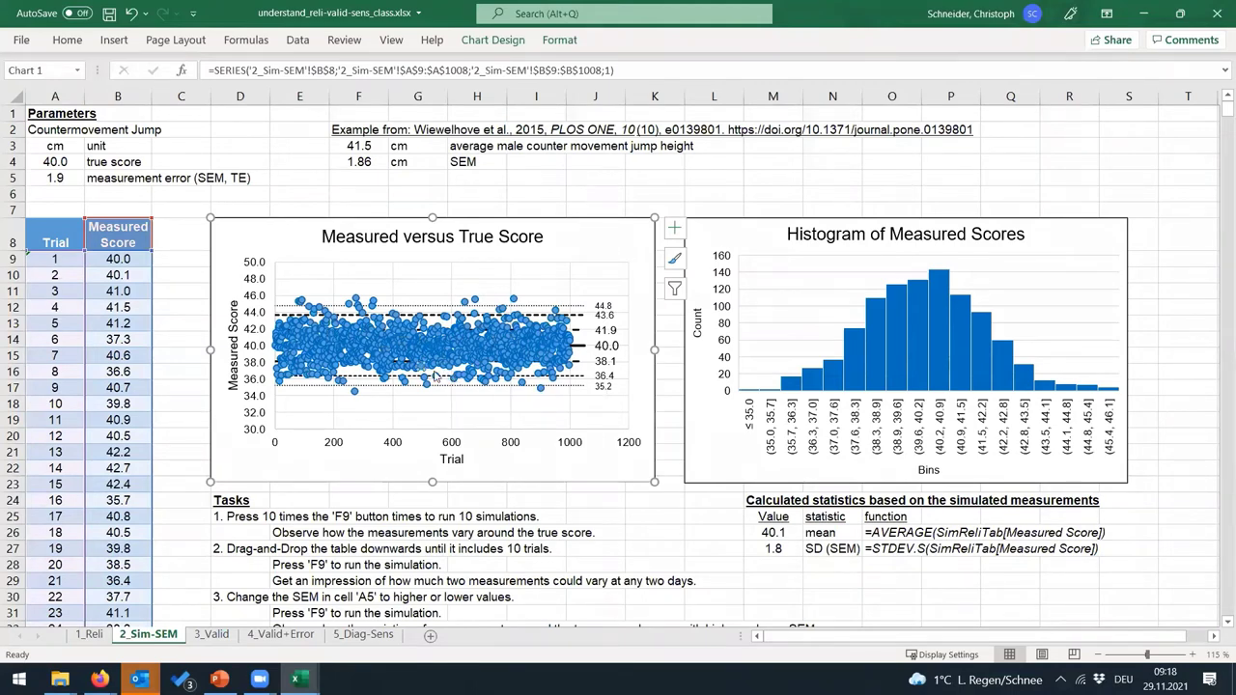
pyautogui.moveTo(427, 369)
pyautogui.scroll(-3, 357, 533)
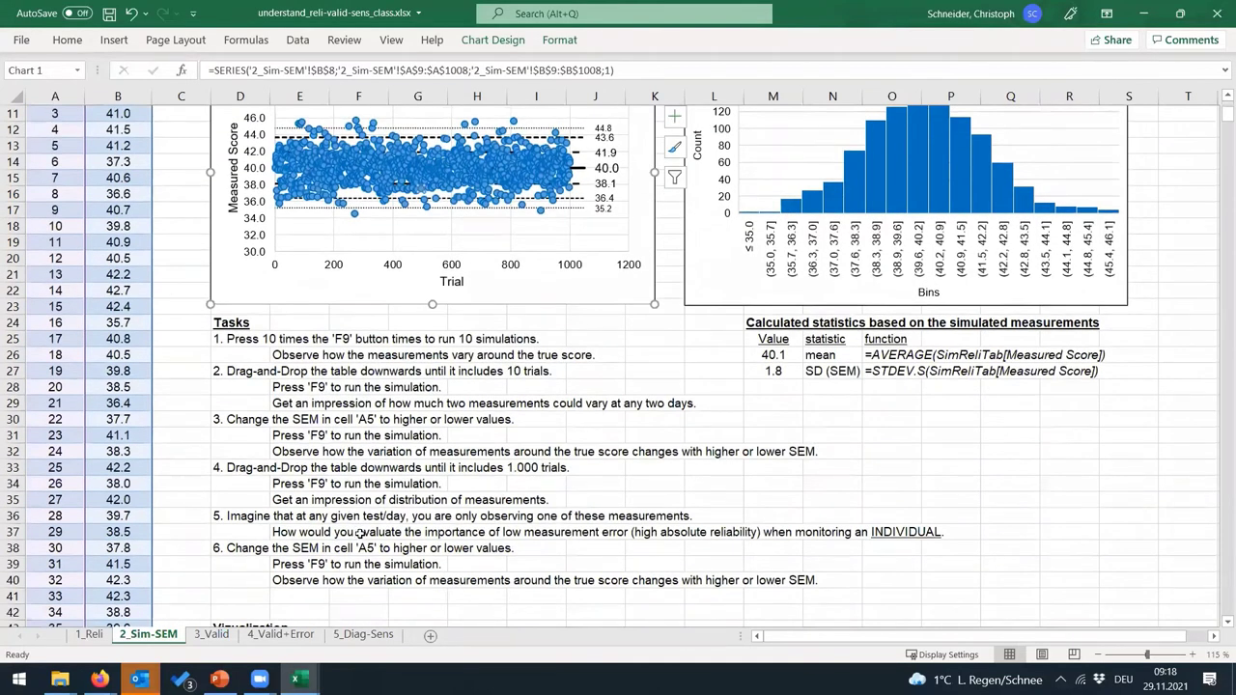
pyautogui.scroll(3, 360, 533)
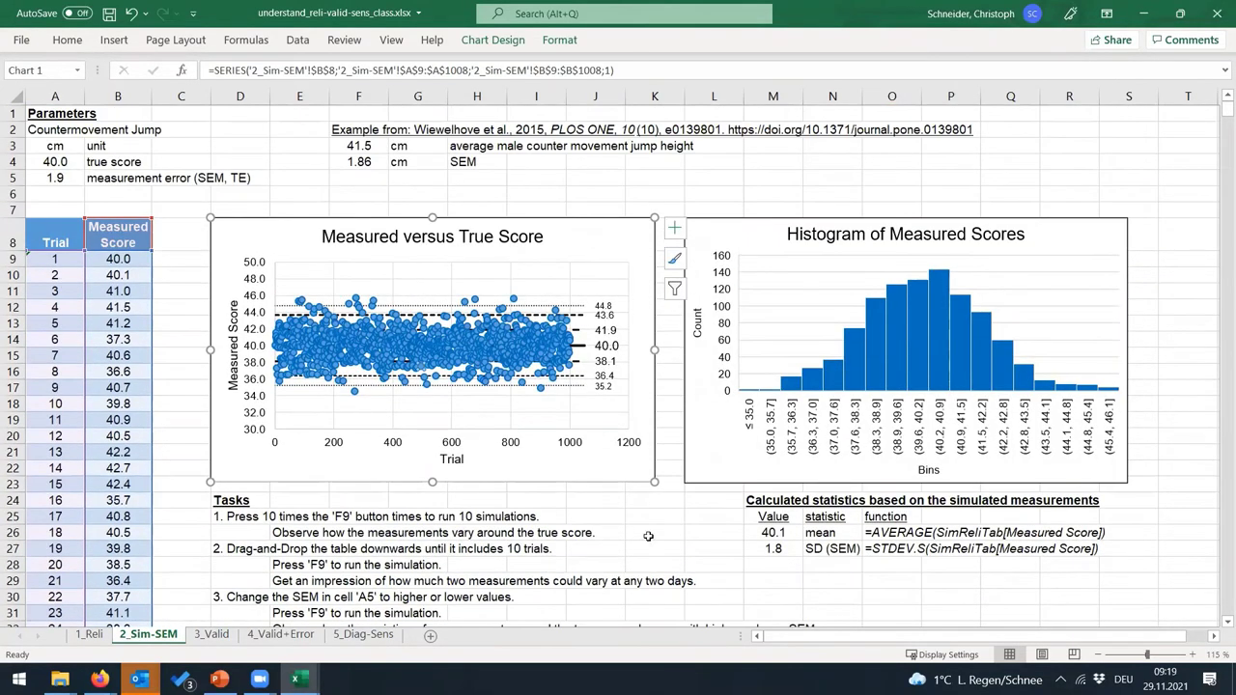
# Step: Switch to the PowerPoint presentation, start the slide show from slide 22 and advance to the Measured versus True Score simulation chart
pyautogui.click(1144, 14)
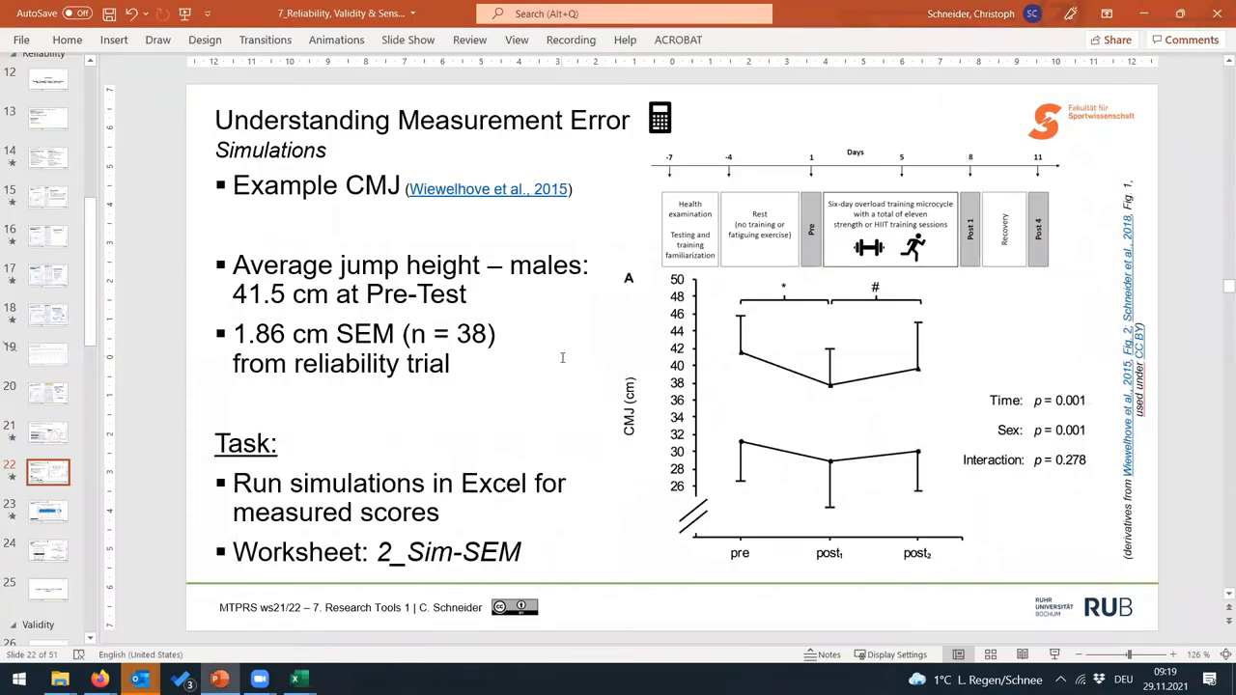
pyautogui.click(1055, 655)
pyautogui.click(796, 367)
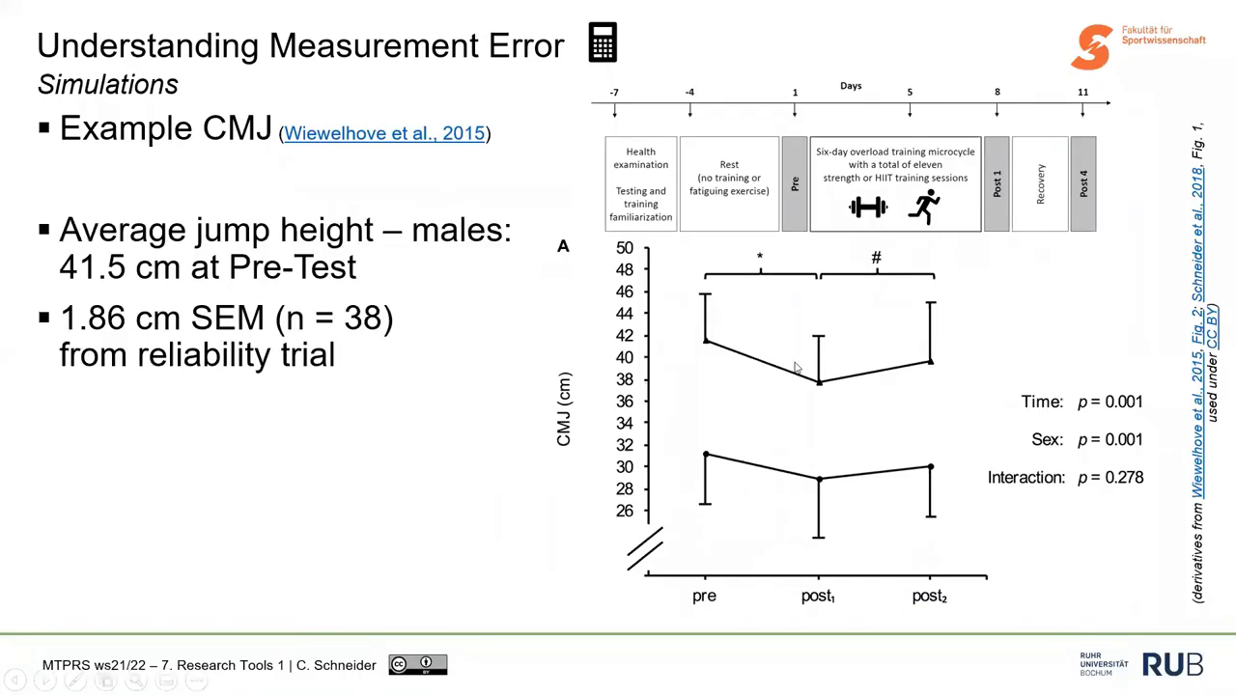
pyautogui.click(795, 367)
pyautogui.click(796, 367)
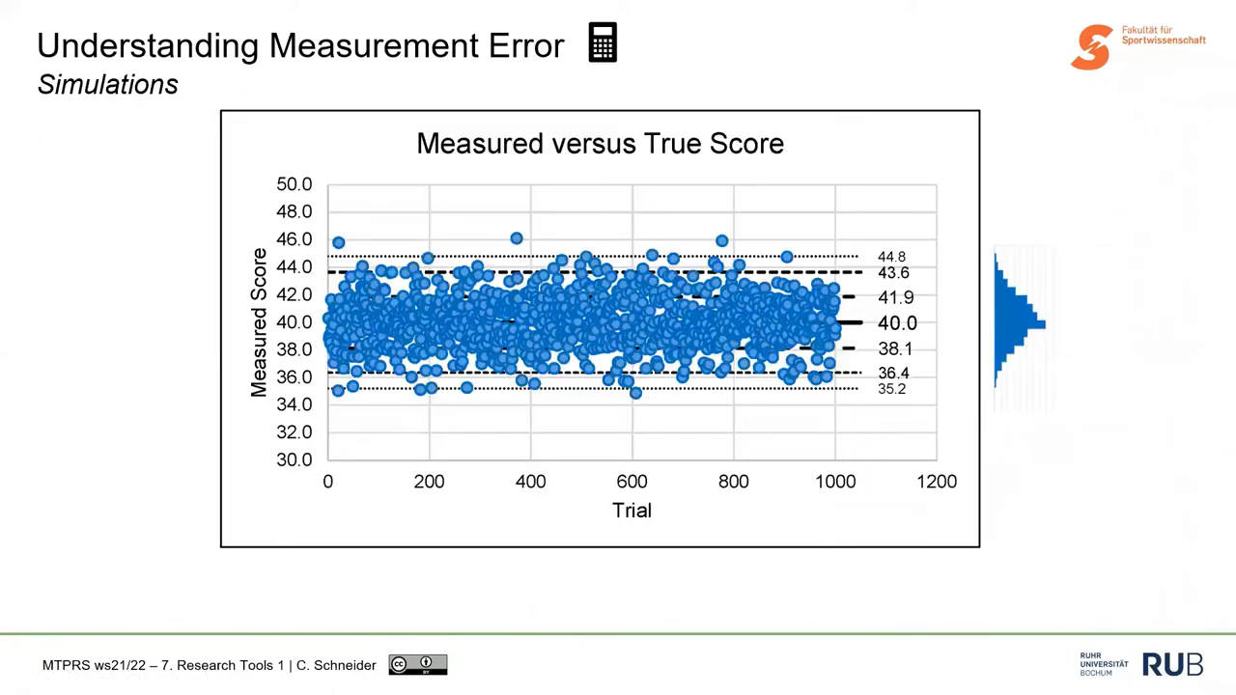